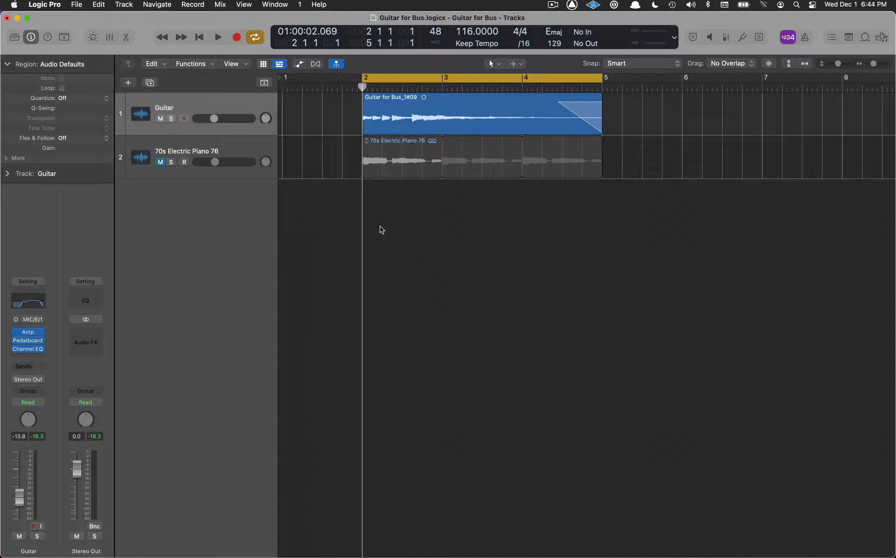
# Listen to the Guitar track without reverb, and add a send to Bus 1 on its channel strip.
pyautogui.press('space')
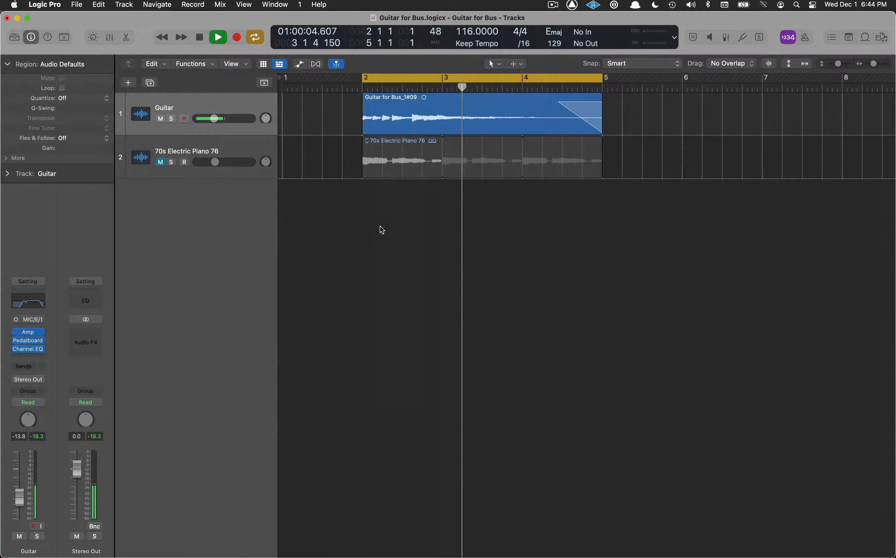
pyautogui.press('space')
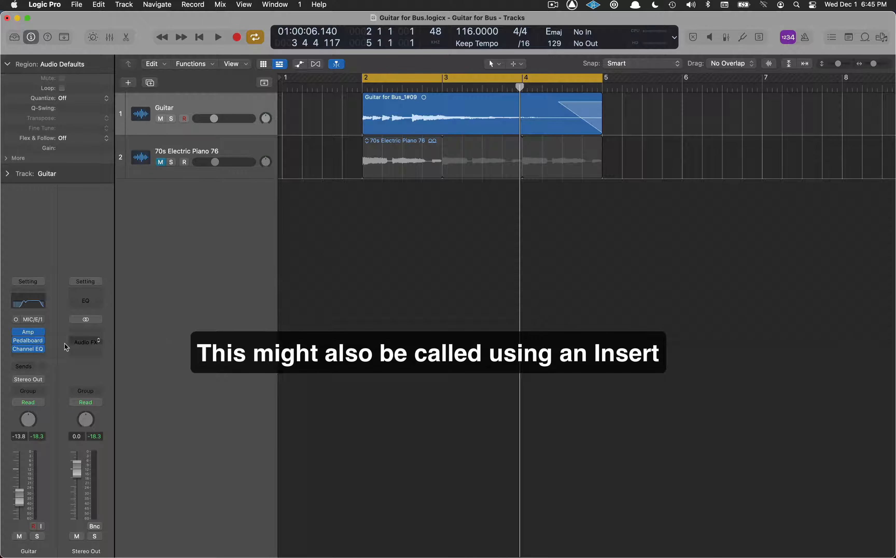
pyautogui.click(31, 367)
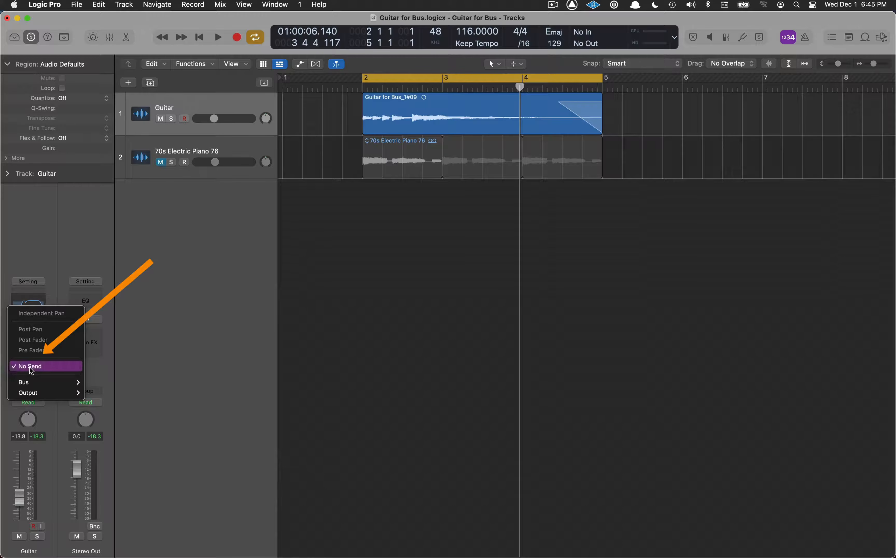
pyautogui.moveTo(32, 384)
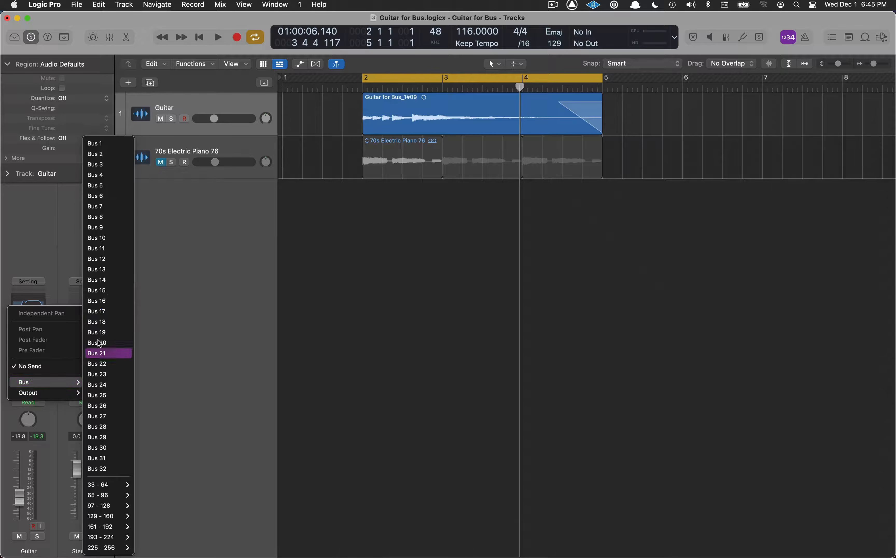
pyautogui.click(104, 144)
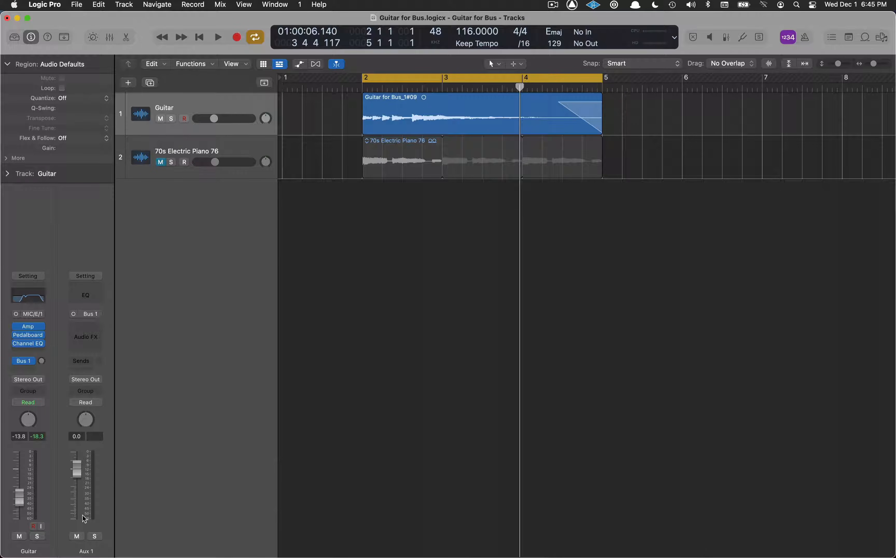
pyautogui.click(30, 361)
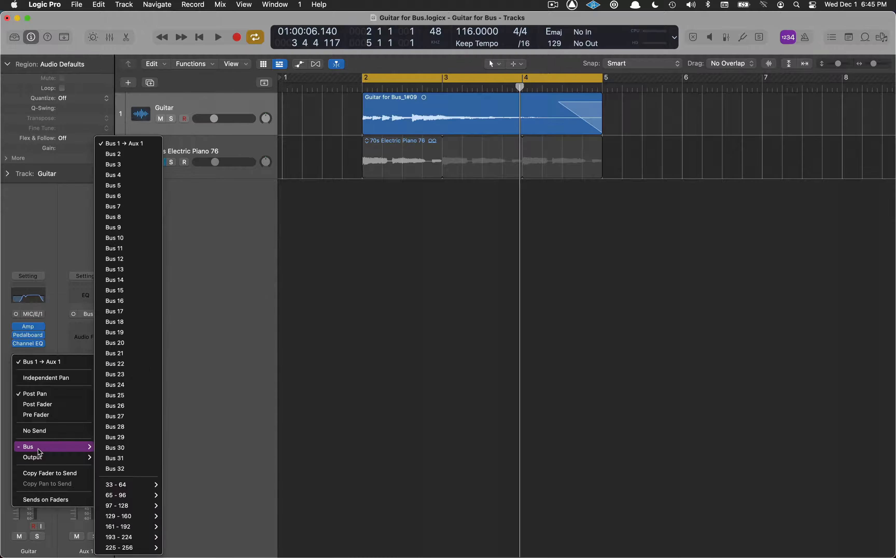
pyautogui.click(157, 389)
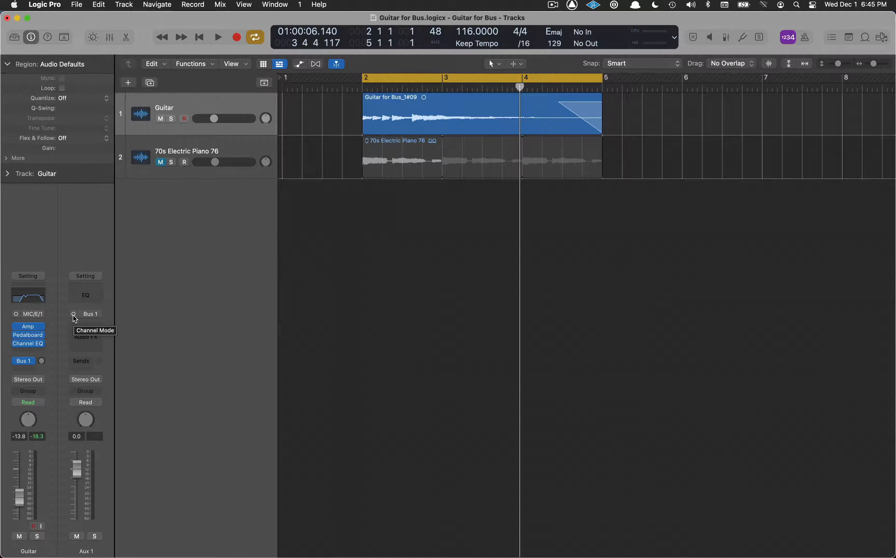
# Switch the Aux 1 channel to stereo and insert the ValhallaRoom reverb on it.
pyautogui.click(73, 314)
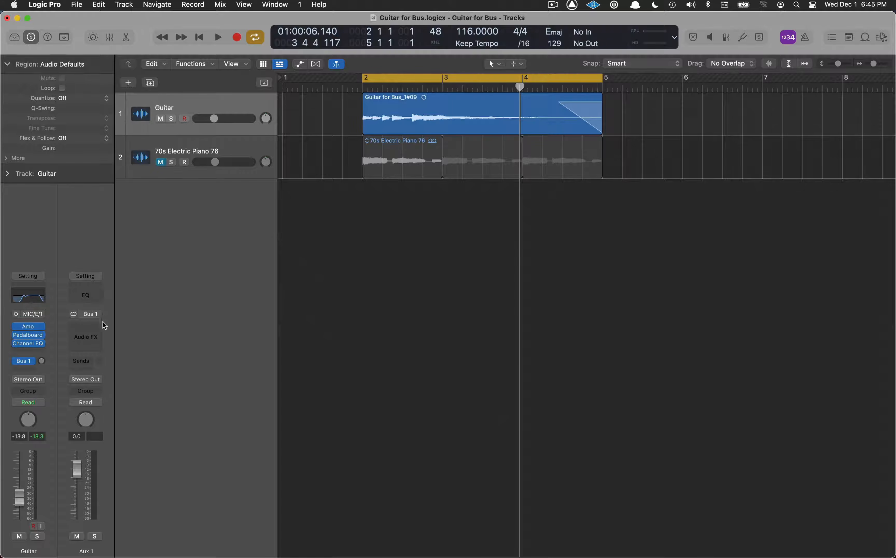
pyautogui.click(99, 331)
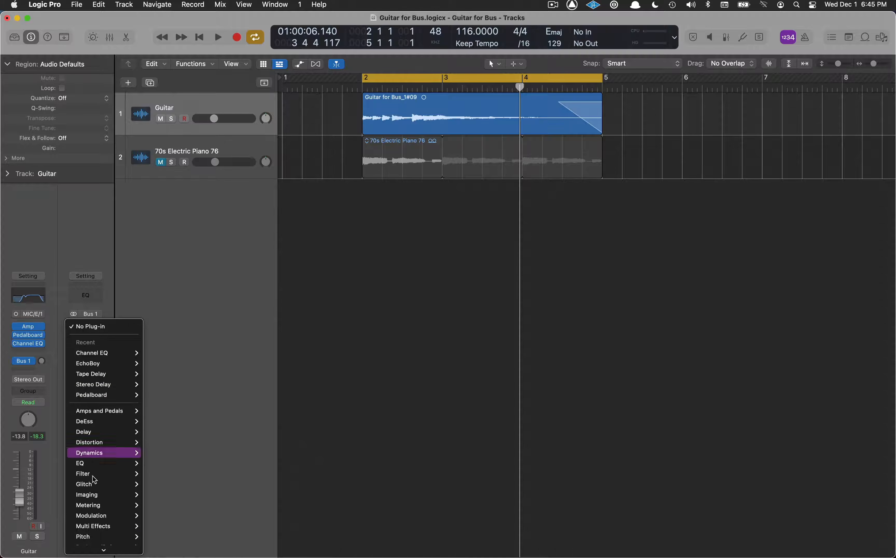
pyautogui.moveTo(94, 551)
pyautogui.moveTo(109, 494)
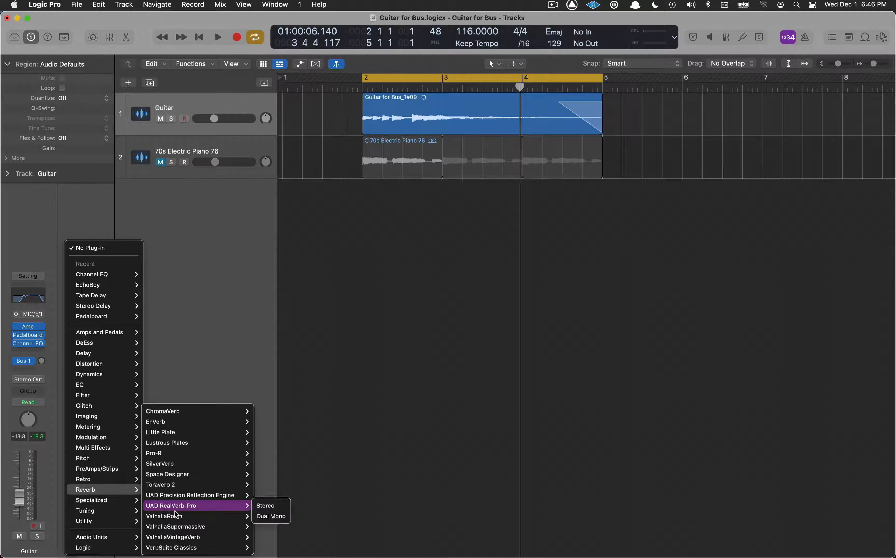
pyautogui.click(185, 518)
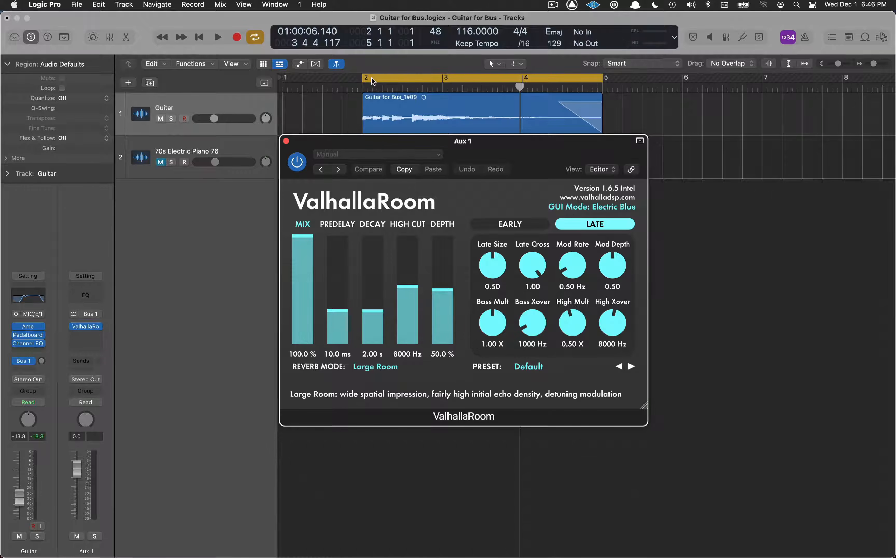
# Play the guitar before and after raising its Bus 1 send level to compare the reverb.
pyautogui.press('space')
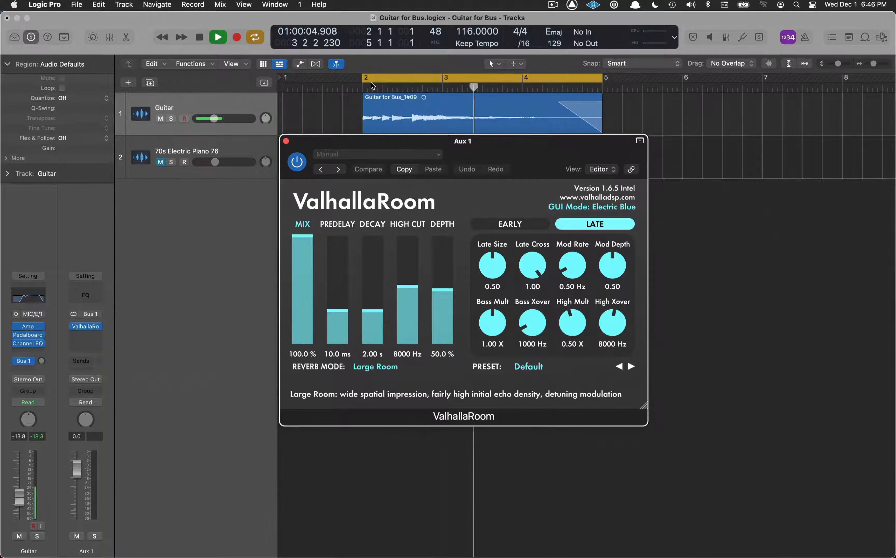
pyautogui.press('space')
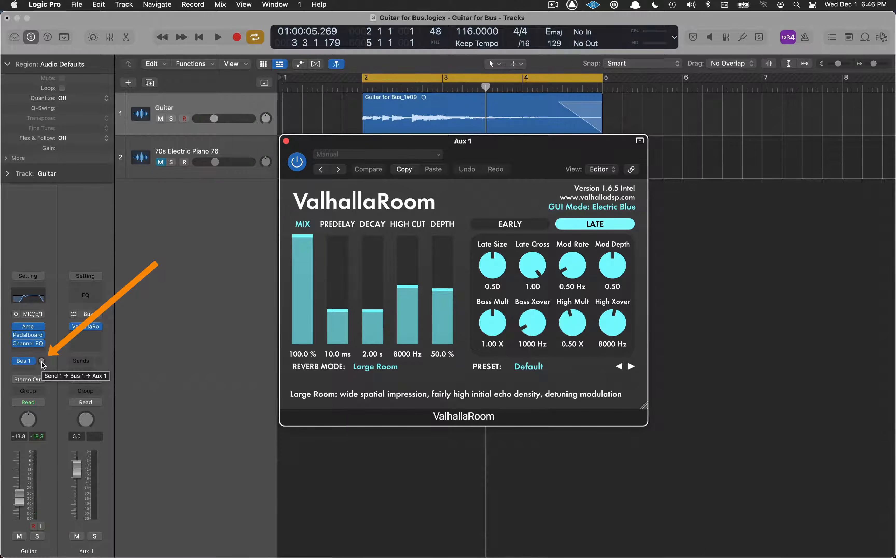
pyautogui.moveTo(42, 365); pyautogui.dragTo(47, 330)
pyautogui.press('space')
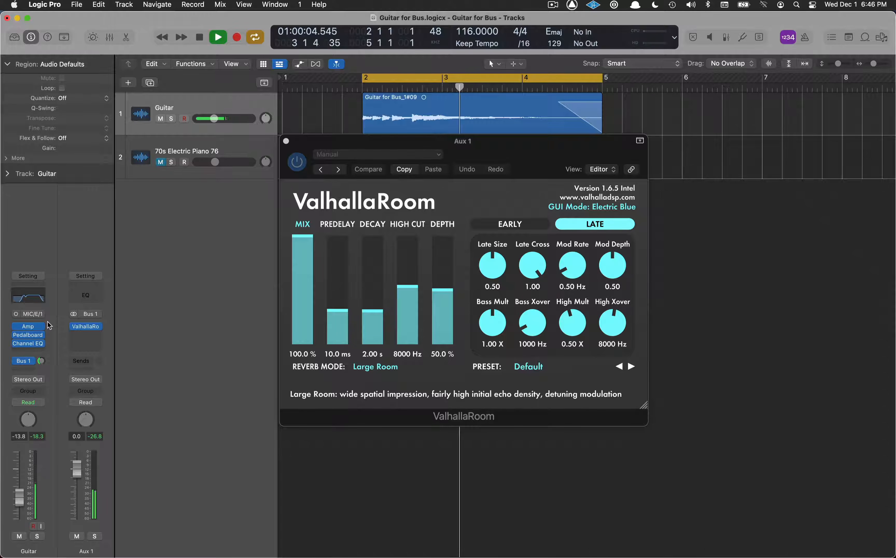
pyautogui.press('space')
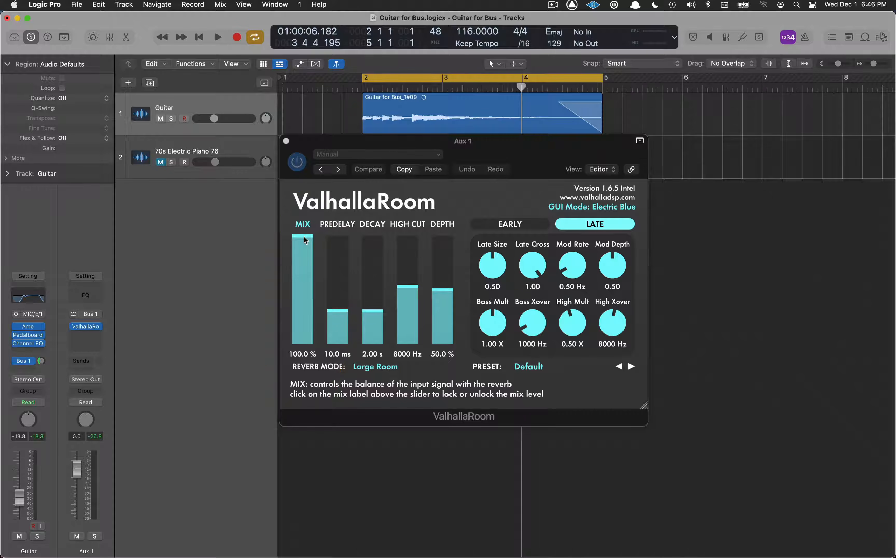
# Audition the guitar with the ValhallaRoom mix at 0%, and return the mix to 100% for another listen.
pyautogui.moveTo(304, 240); pyautogui.dragTo(305, 375)
pyautogui.press('space')
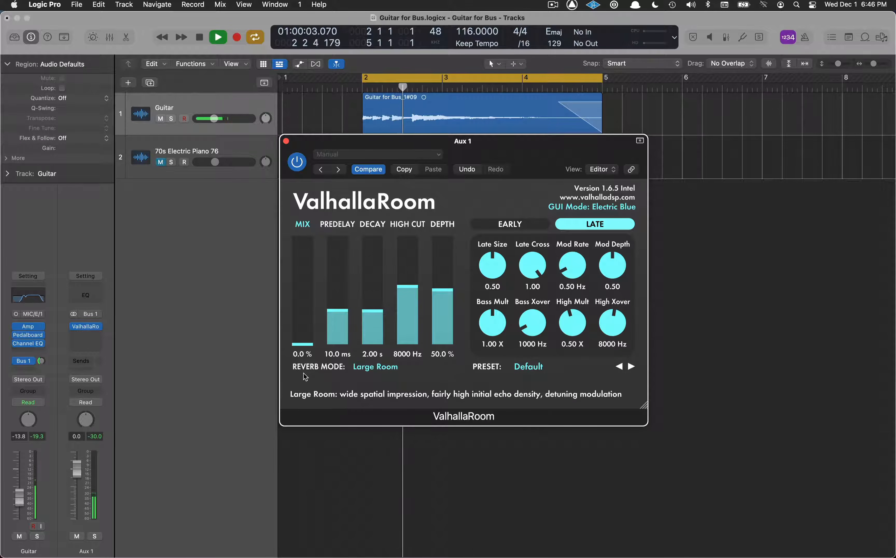
pyautogui.press('space')
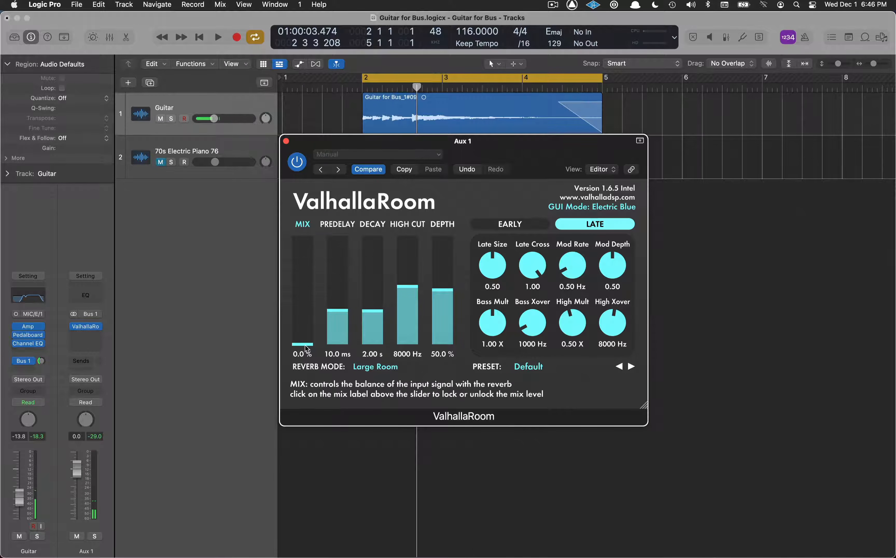
pyautogui.moveTo(306, 348); pyautogui.dragTo(301, 223)
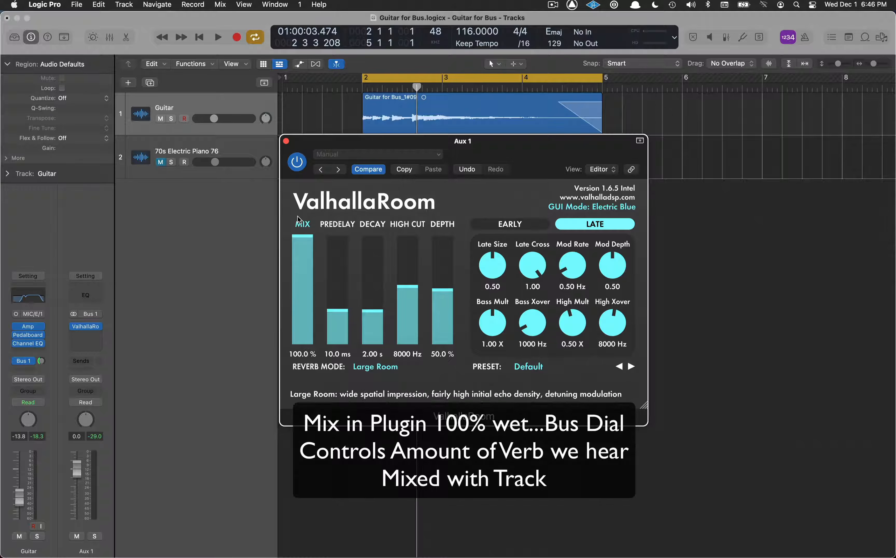
pyautogui.press('space')
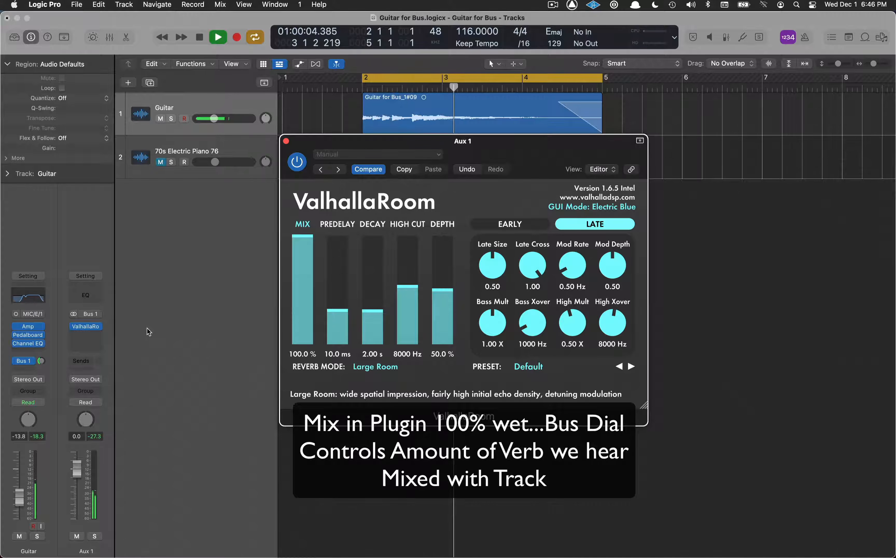
pyautogui.press('space')
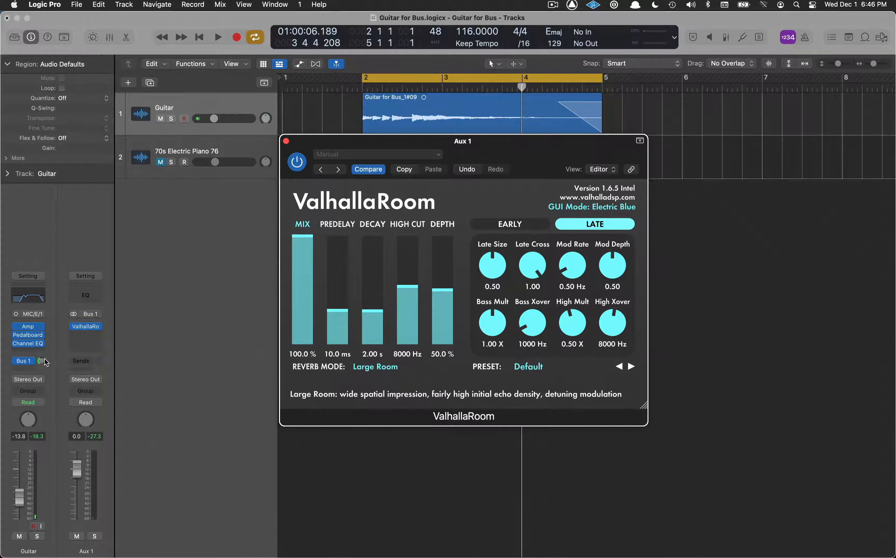
# Turn the Guitar track's Bus 1 send all the way down and play the loop without reverb.
pyautogui.moveTo(42, 364); pyautogui.dragTo(43, 373)
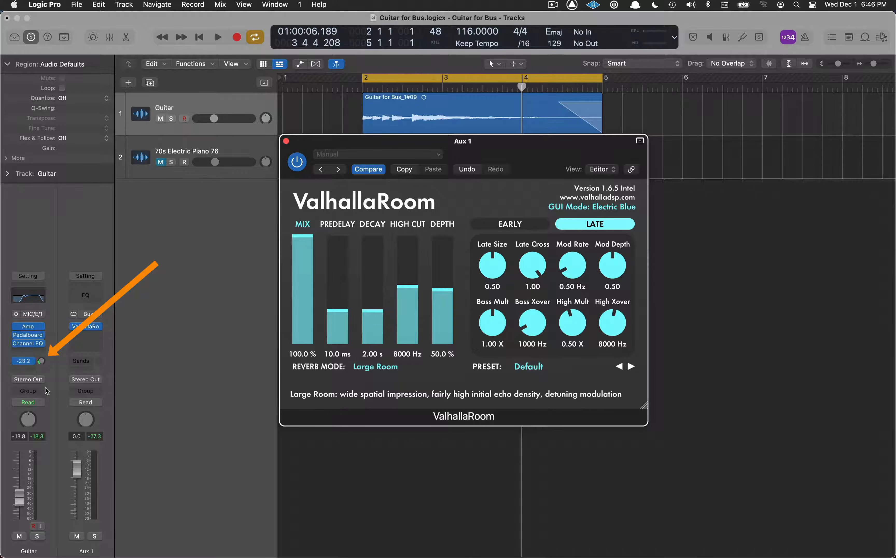
pyautogui.click(78, 443)
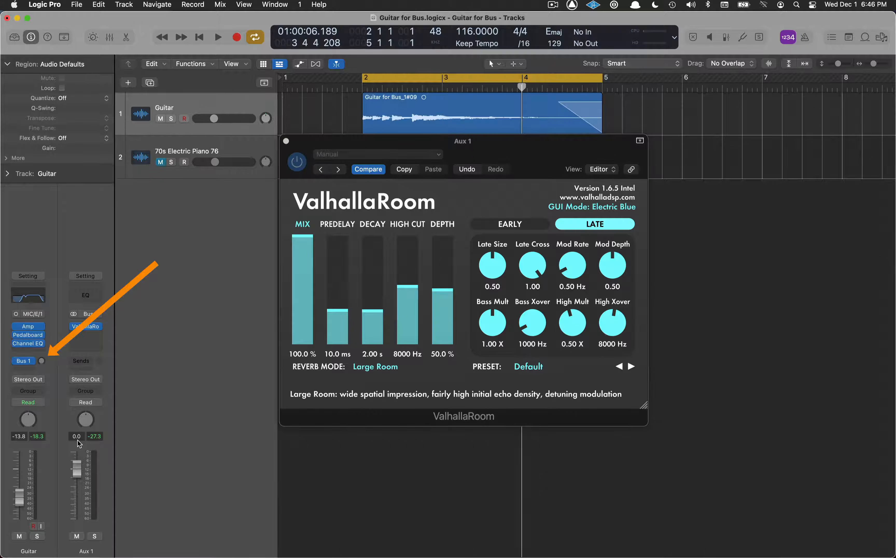
pyautogui.press('space')
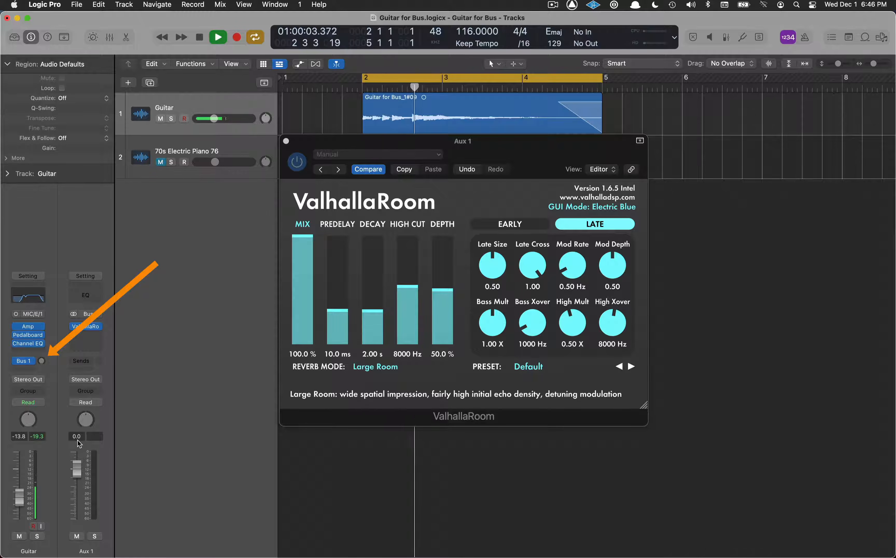
pyautogui.press('space')
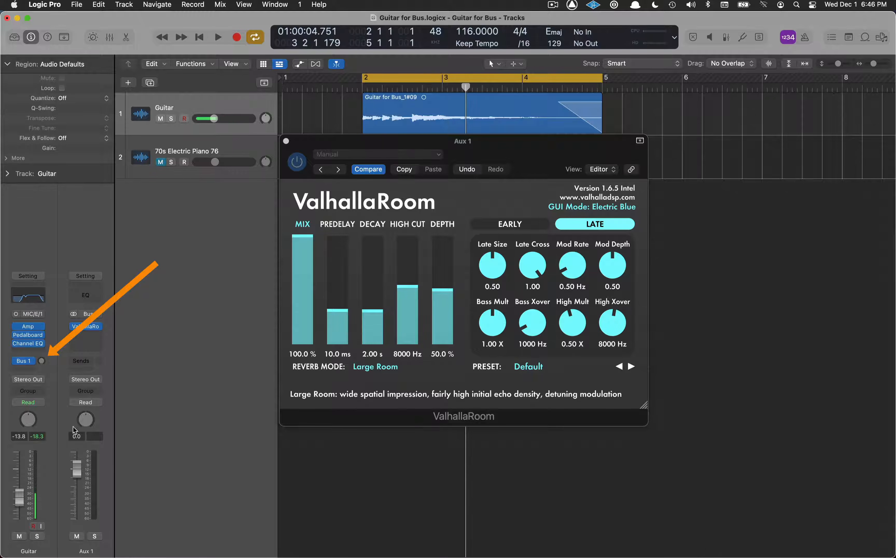
# Raise the Guitar track's Bus 1 send to a high level and play the loop with heavy reverb.
pyautogui.moveTo(41, 361); pyautogui.dragTo(51, 306)
pyautogui.press('space')
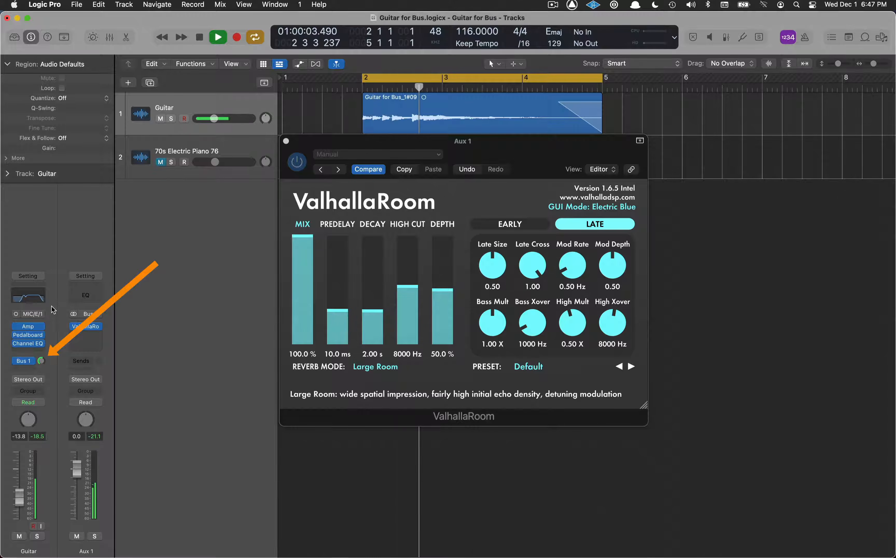
pyautogui.press('space')
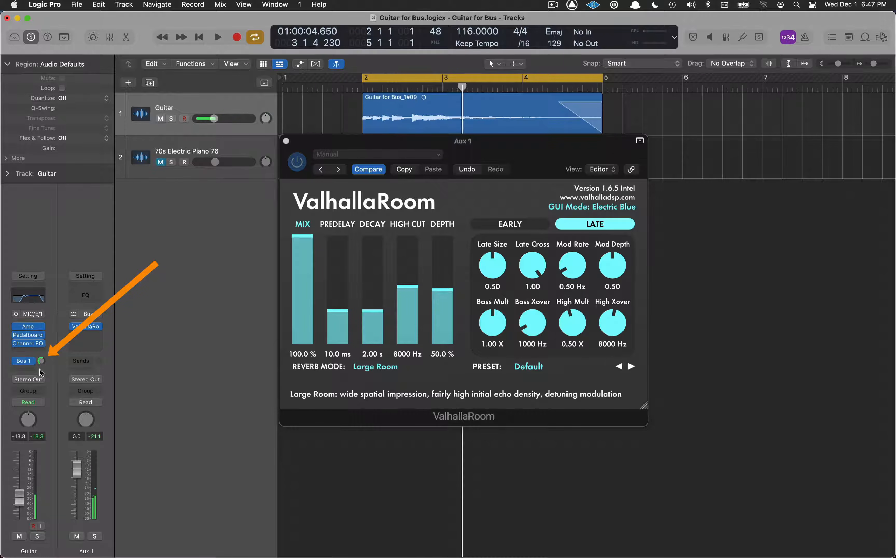
# Lower the Guitar track's Bus 1 send to a moderate reverb amount and audition the loop.
pyautogui.moveTo(40, 361); pyautogui.dragTo(43, 377)
pyautogui.press('space')
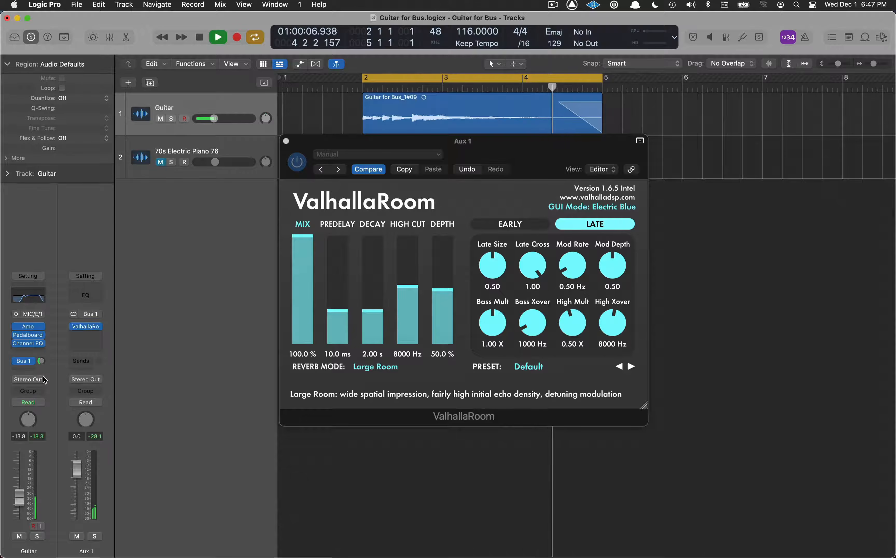
pyautogui.press('space')
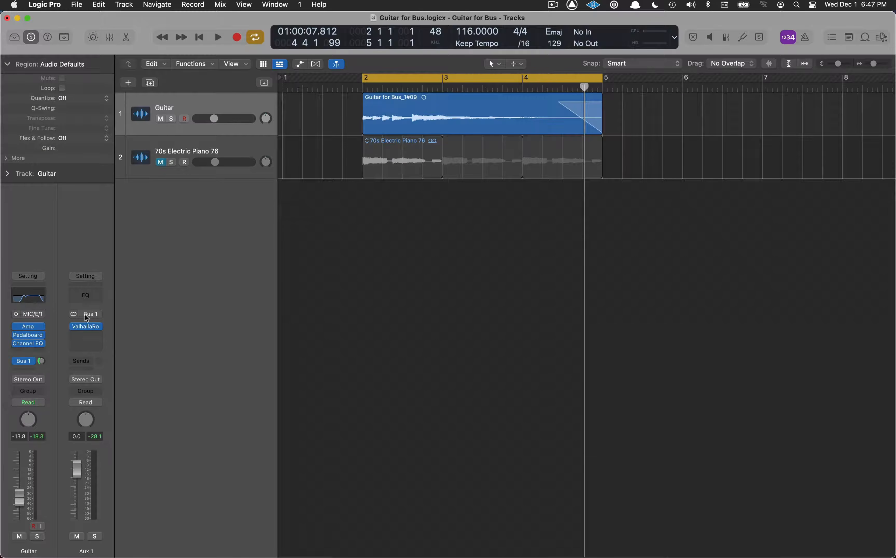
# Rename the Aux 1 channel as Verb.
pyautogui.doubleClick(89, 551)
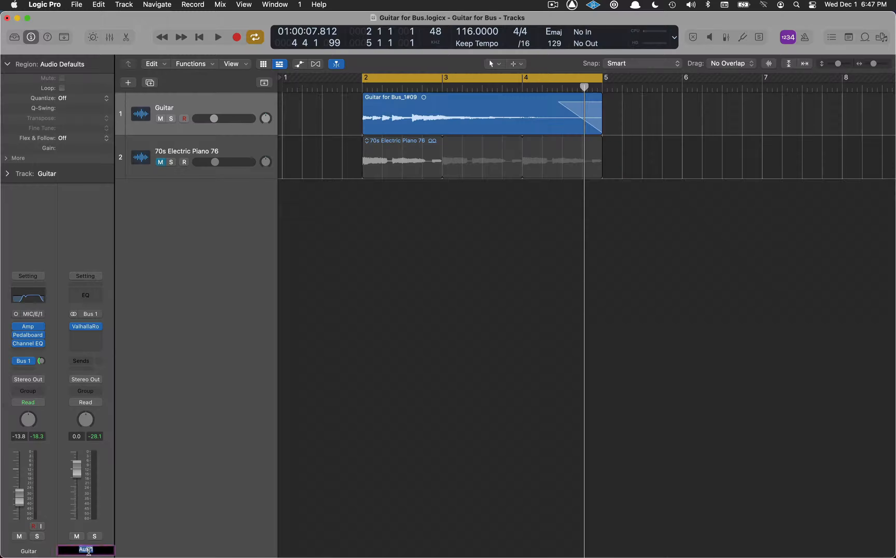
pyautogui.write('Verb')
pyautogui.press('Return')
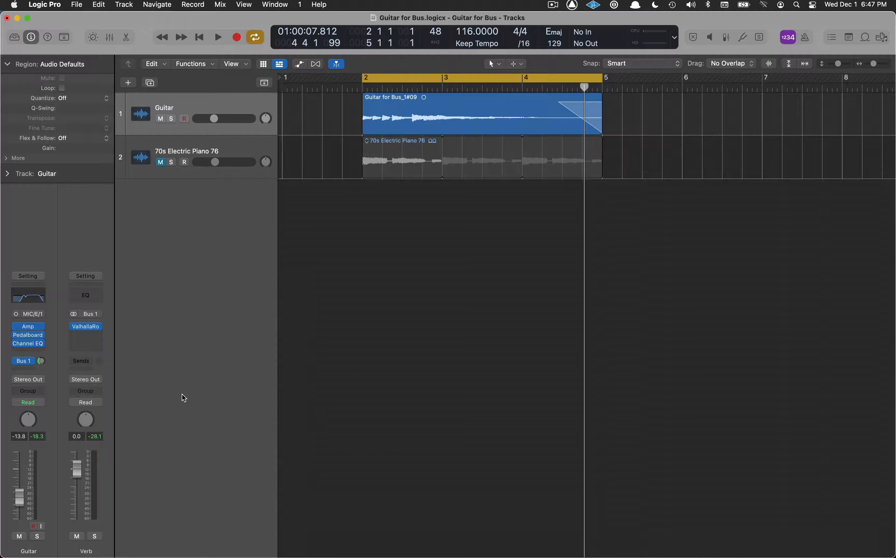
# Add a second send on the Guitar channel strip, routed to Bus 2.
pyautogui.click(30, 368)
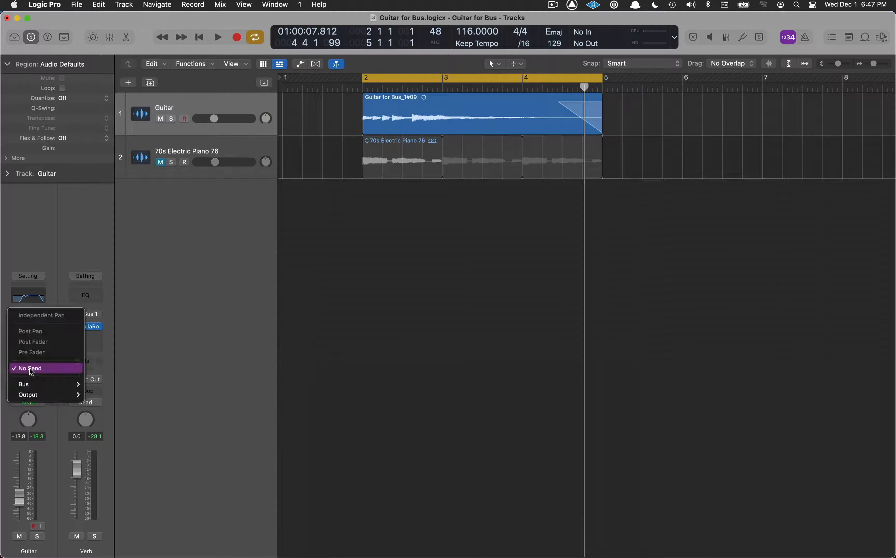
pyautogui.moveTo(29, 384)
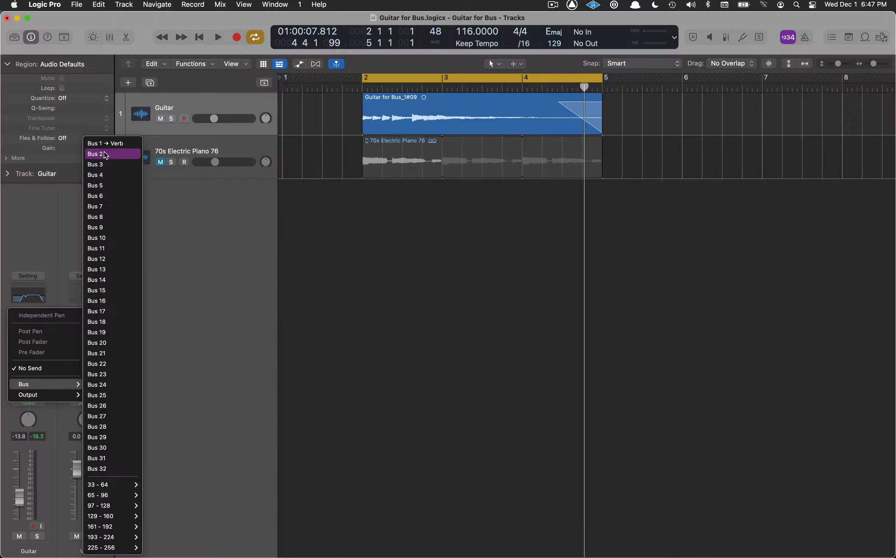
pyautogui.click(96, 154)
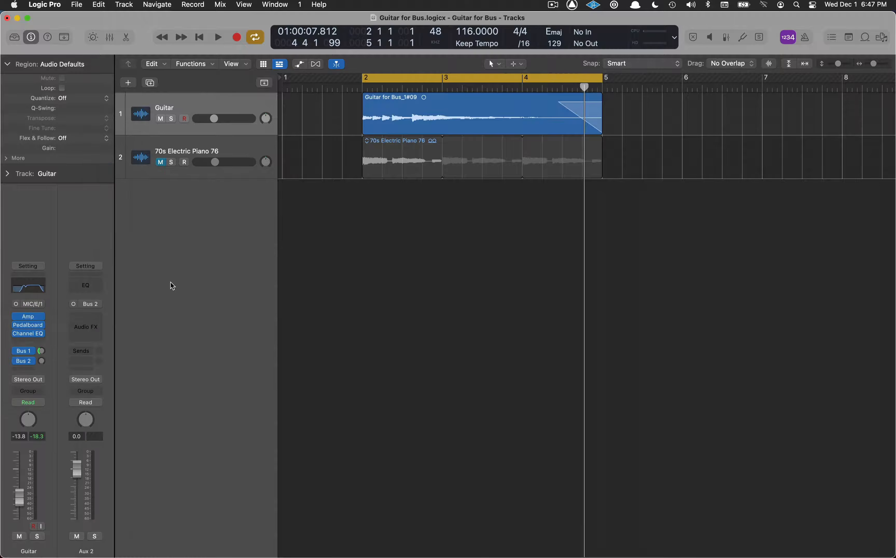
# Switch the Aux 2 channel to stereo and insert the EchoBoy delay on it.
pyautogui.click(74, 304)
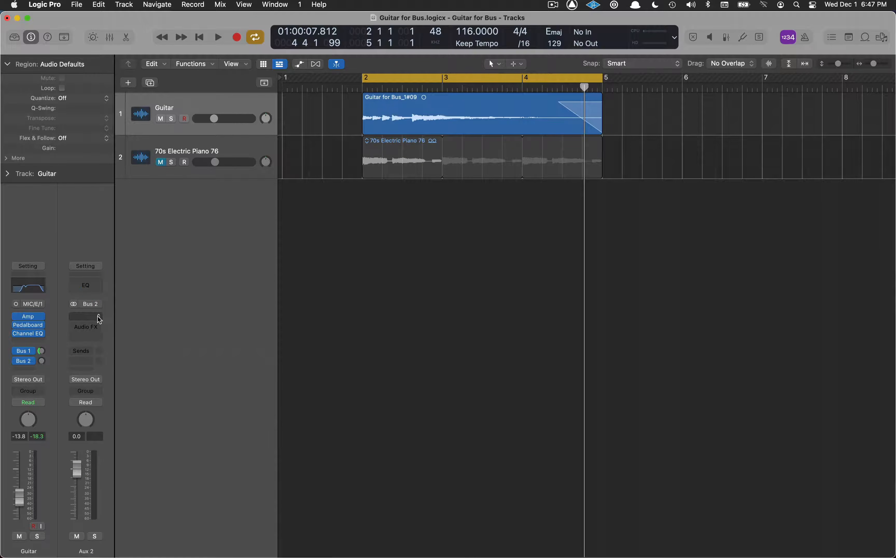
pyautogui.click(97, 316)
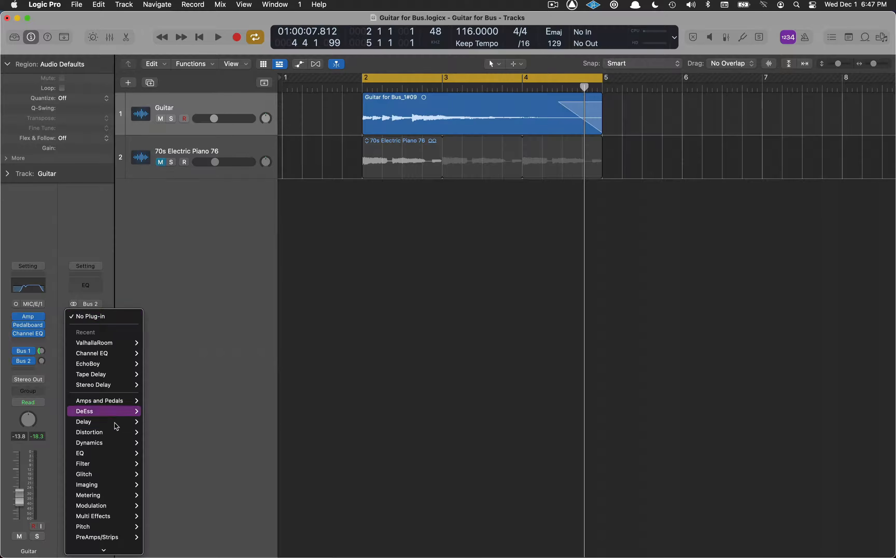
pyautogui.moveTo(115, 424)
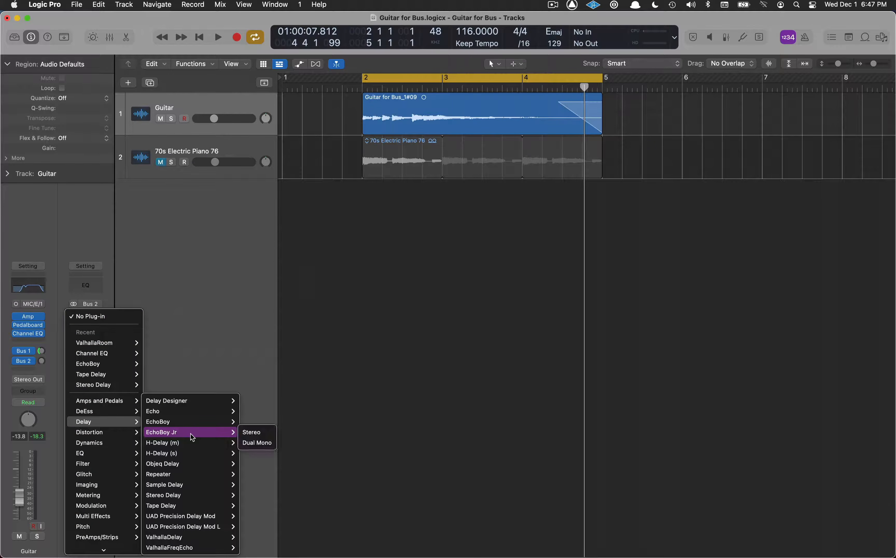
pyautogui.moveTo(195, 439)
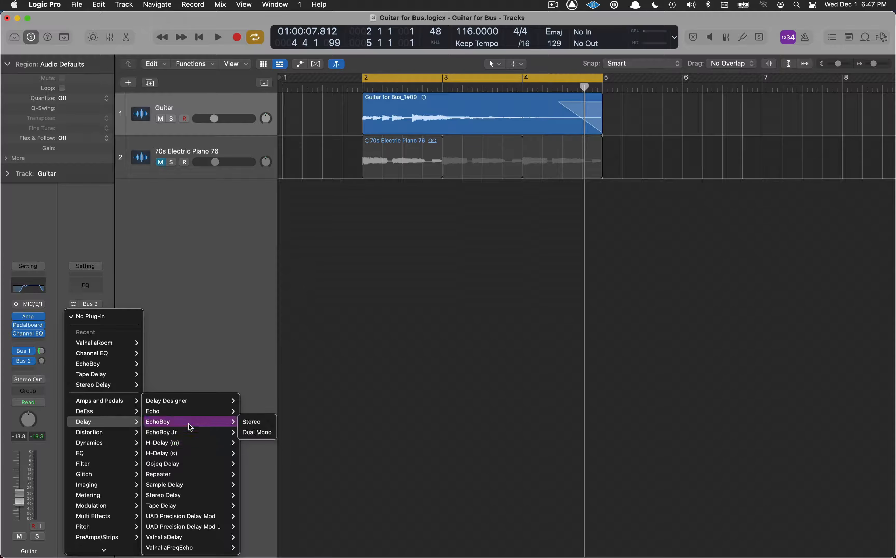
pyautogui.press('Escape')
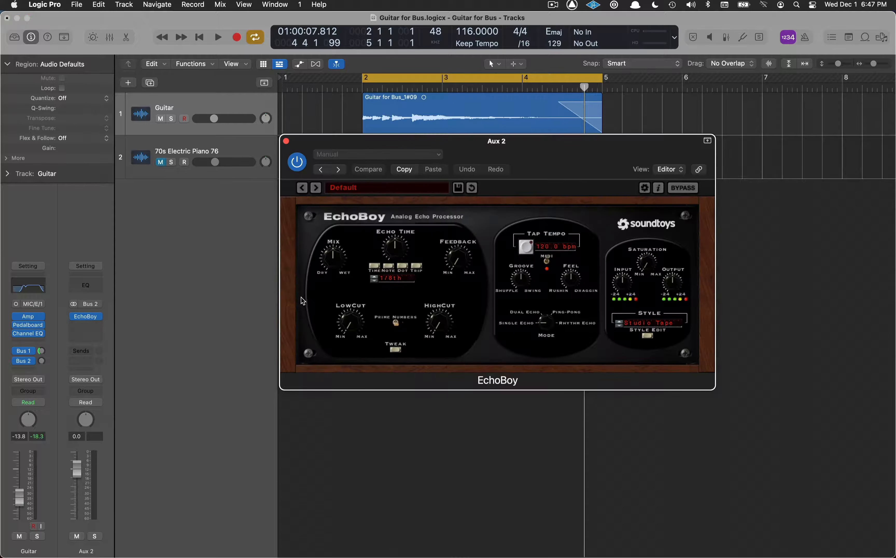
# Raise the Guitar track's Bus 2 send to about -12.9 dB and play the loop through the delay.
pyautogui.press('space')
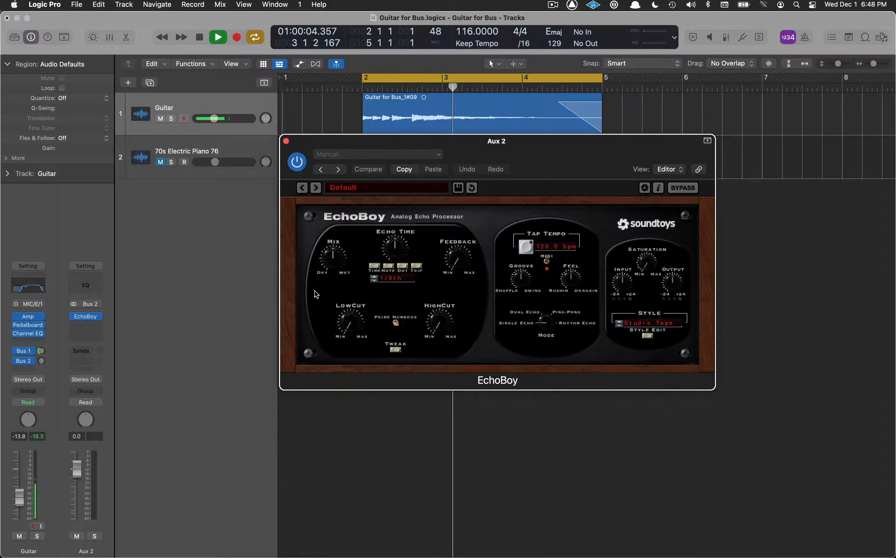
pyautogui.press('space')
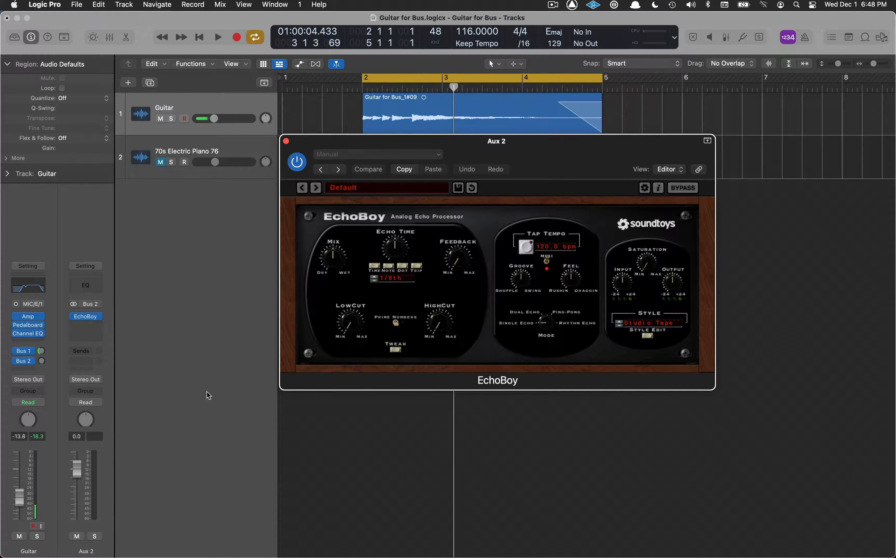
pyautogui.moveTo(41, 364); pyautogui.dragTo(42, 330)
pyautogui.press('space')
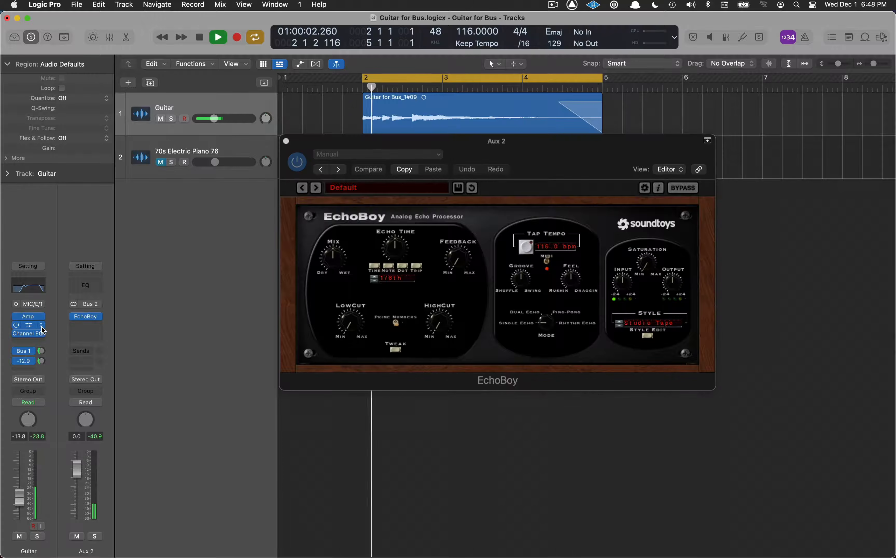
pyautogui.press('space')
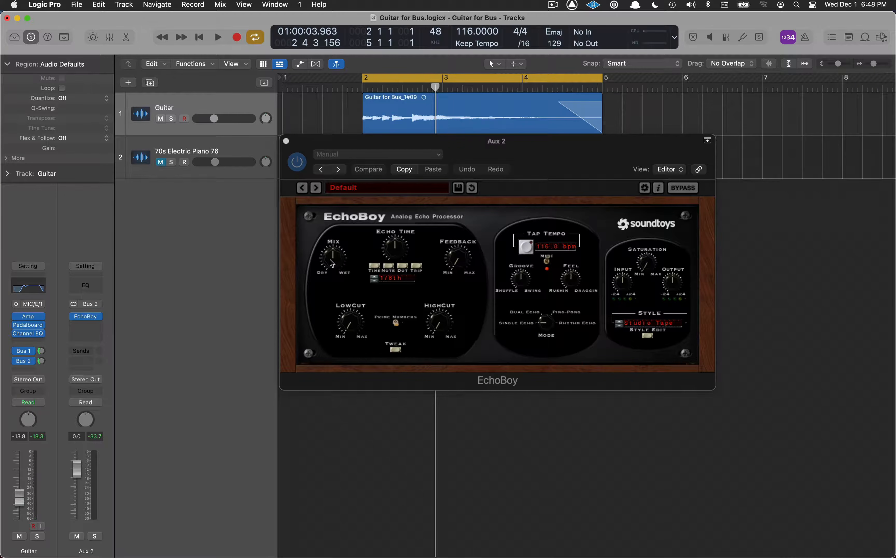
# Set EchoBoy's Mix fully wet and play the loop.
pyautogui.moveTo(330, 260); pyautogui.dragTo(352, 149)
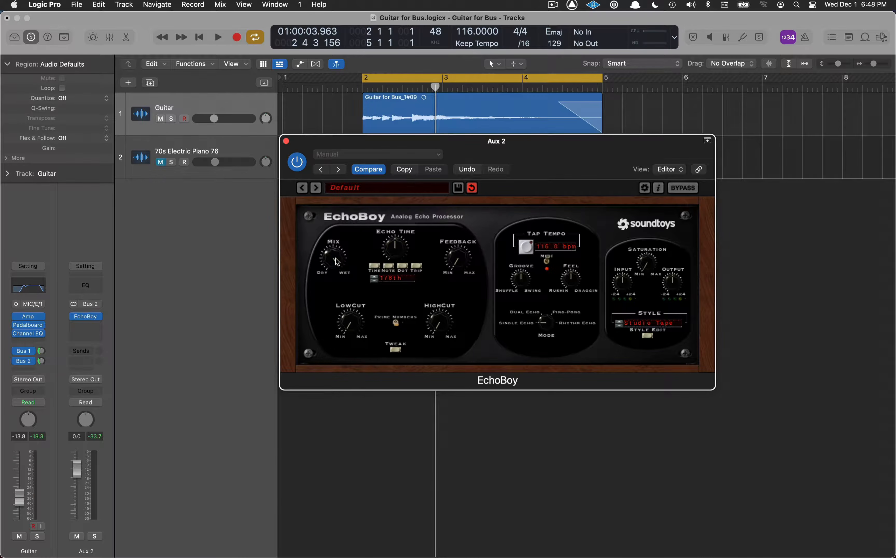
pyautogui.press('space')
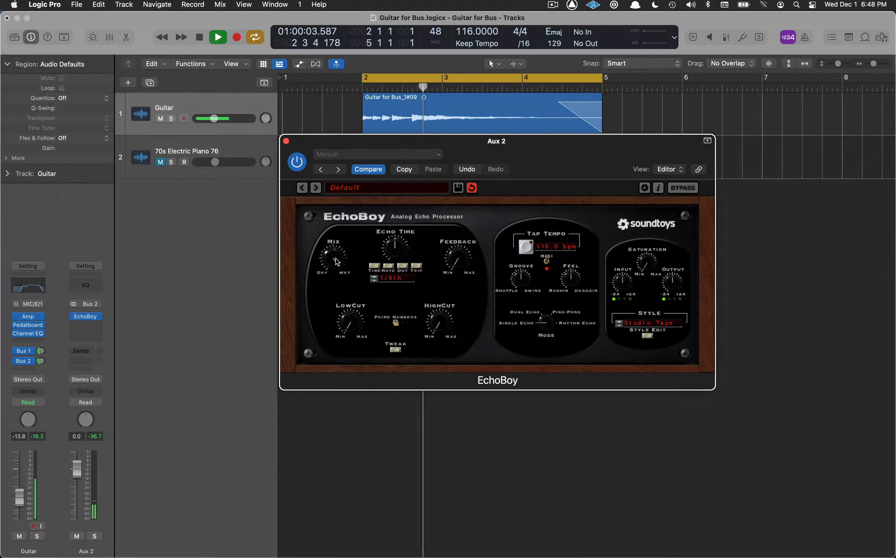
pyautogui.press('space')
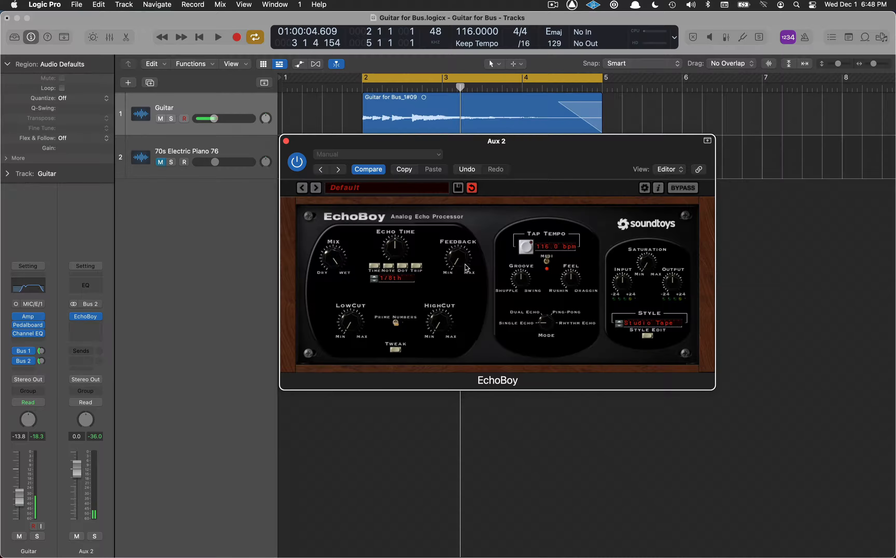
# Raise EchoBoy's Feedback to a low-to-moderate amount and audition the delay repeats on the loop.
pyautogui.moveTo(458, 261); pyautogui.dragTo(458, 234)
pyautogui.press('space')
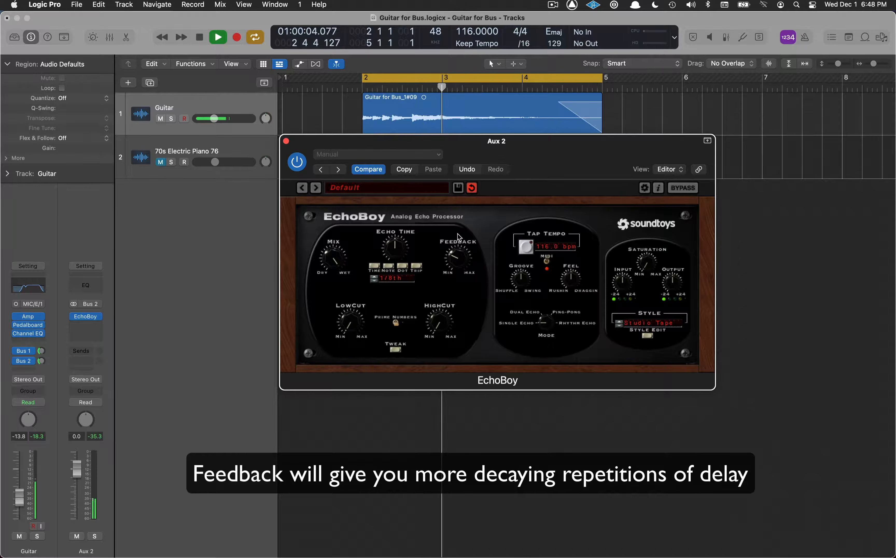
pyautogui.press('space')
pyautogui.press('space')
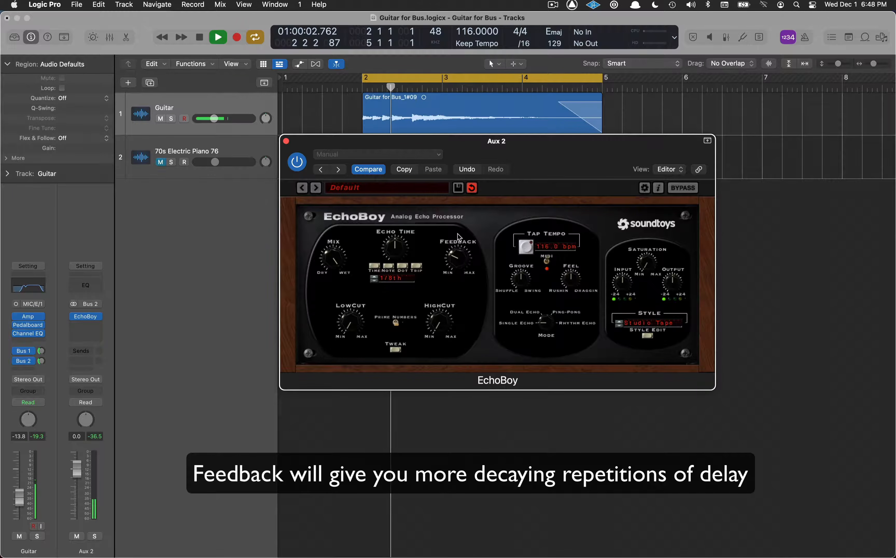
pyautogui.press('space')
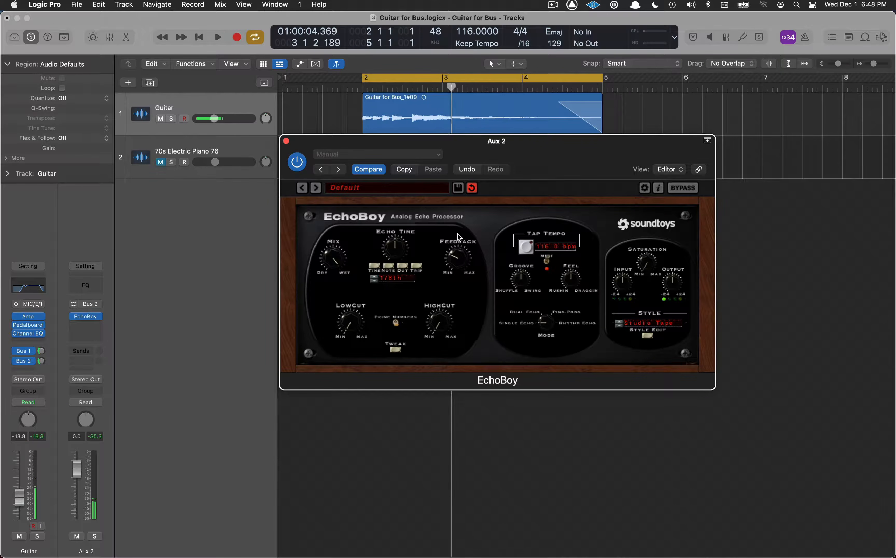
# Add a small amount of Saturation in EchoBoy and audition the loop.
pyautogui.moveTo(649, 263); pyautogui.dragTo(647, 269)
pyautogui.press('space')
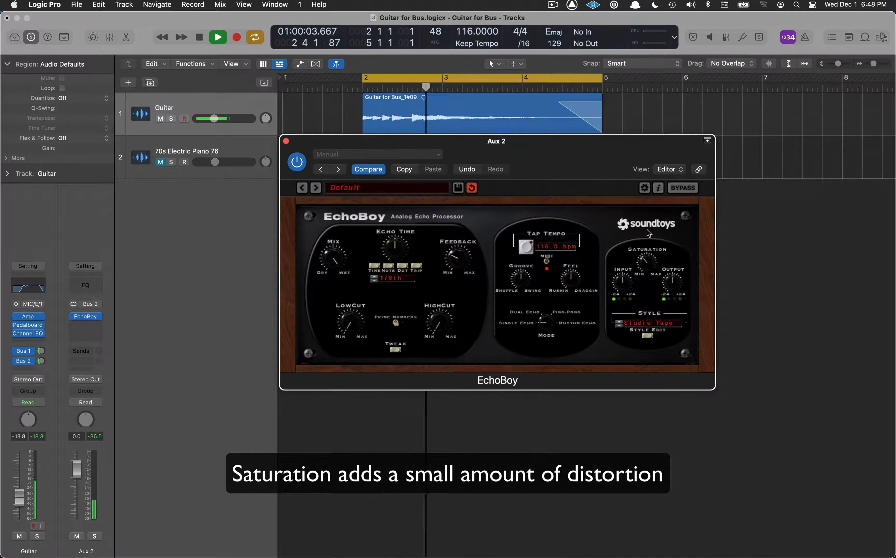
pyautogui.press('space')
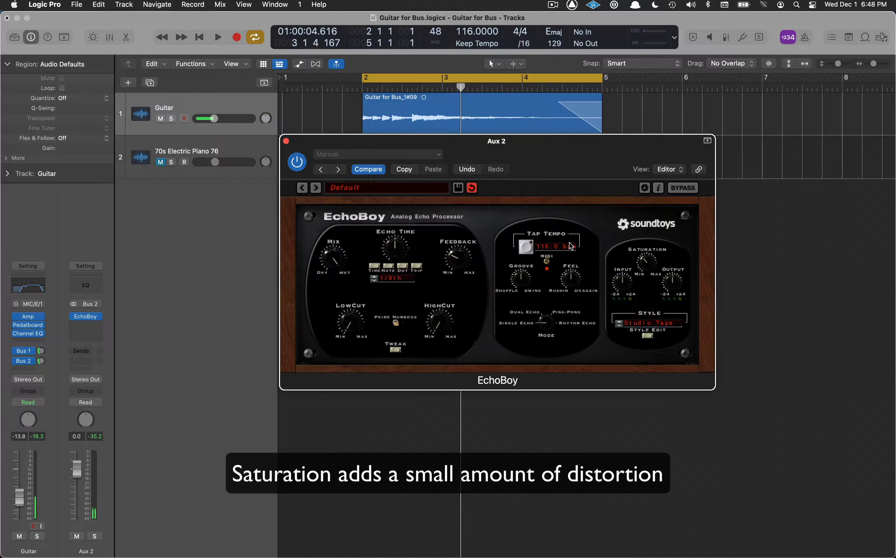
# Increase EchoBoy's Feedback to about the middle of its range and play the loop.
pyautogui.moveTo(466, 269); pyautogui.dragTo(464, 254)
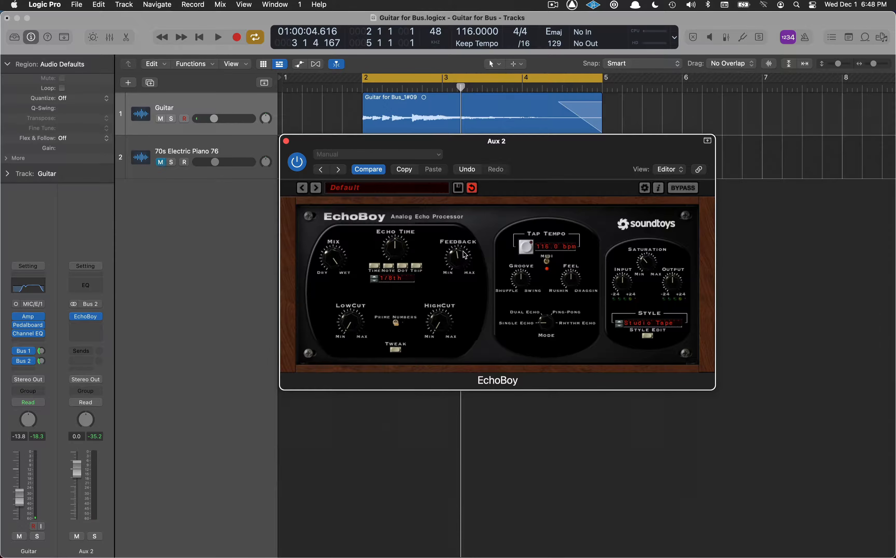
pyautogui.press('space')
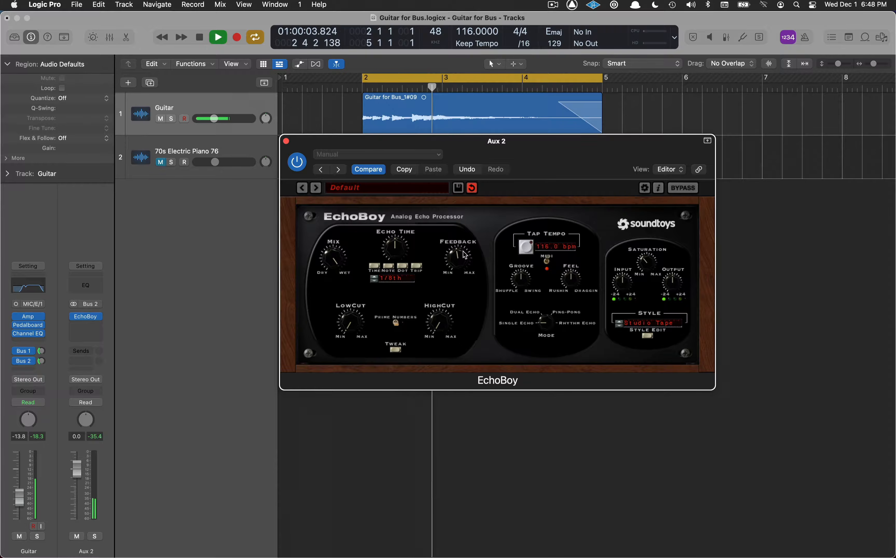
pyautogui.press('space')
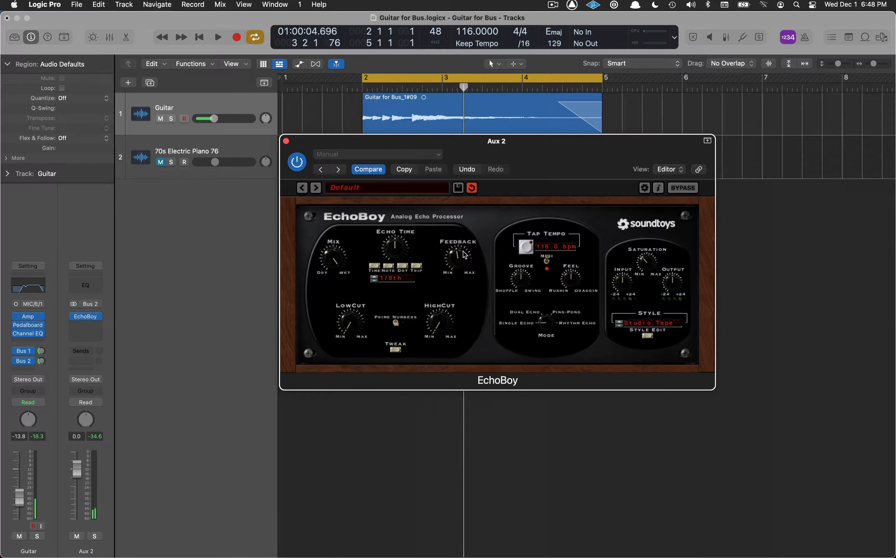
# Try a 1/4 note echo time in EchoBoy and play the loop.
pyautogui.click(374, 276)
pyautogui.press('space')
pyautogui.press('space')
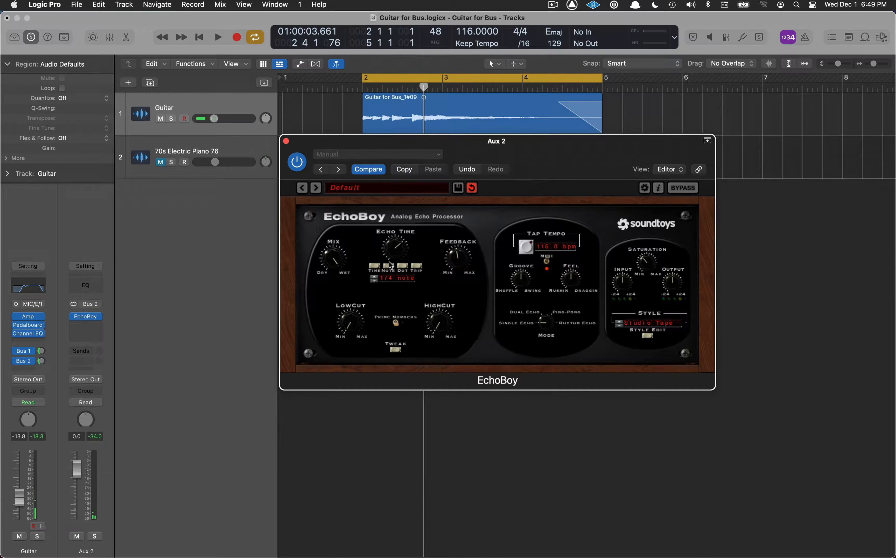
# Set EchoBoy's echo time to 1/8, audition the loop, and close the plug-in window.
pyautogui.click(375, 282)
pyautogui.press('space')
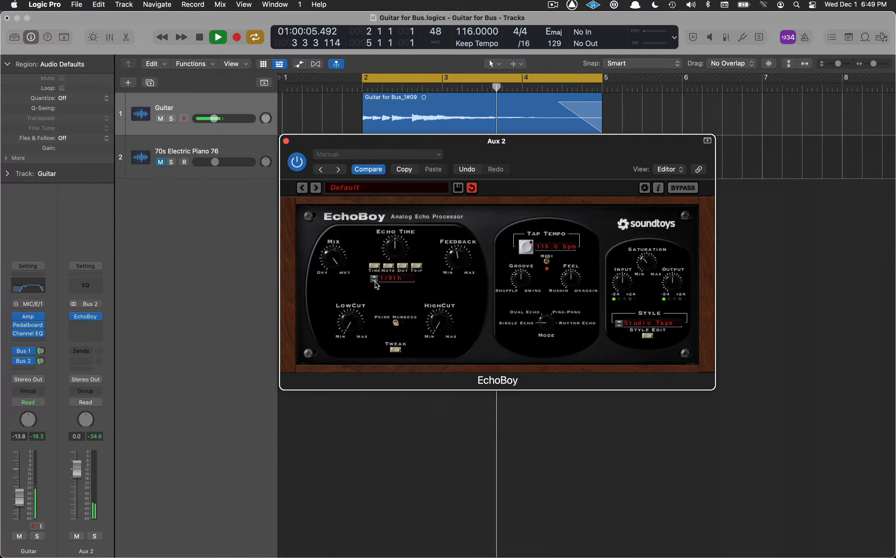
pyautogui.press('space')
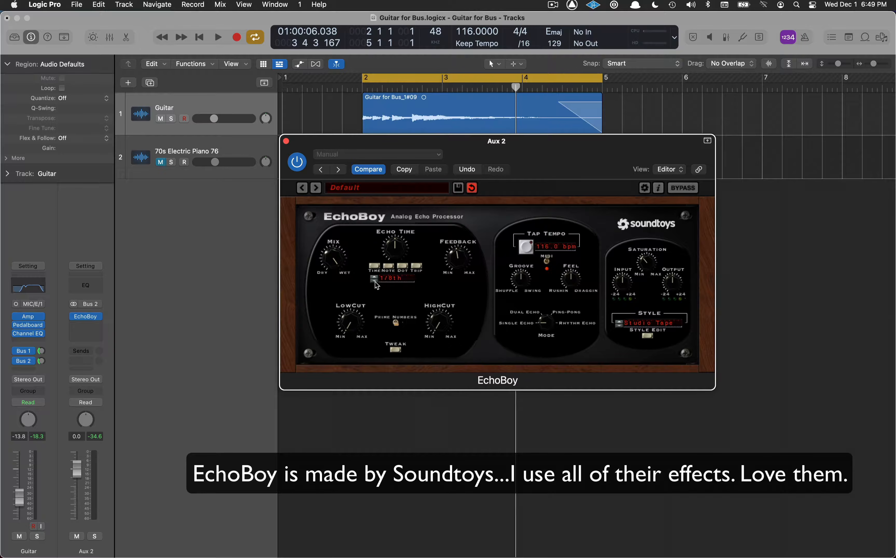
pyautogui.click(287, 142)
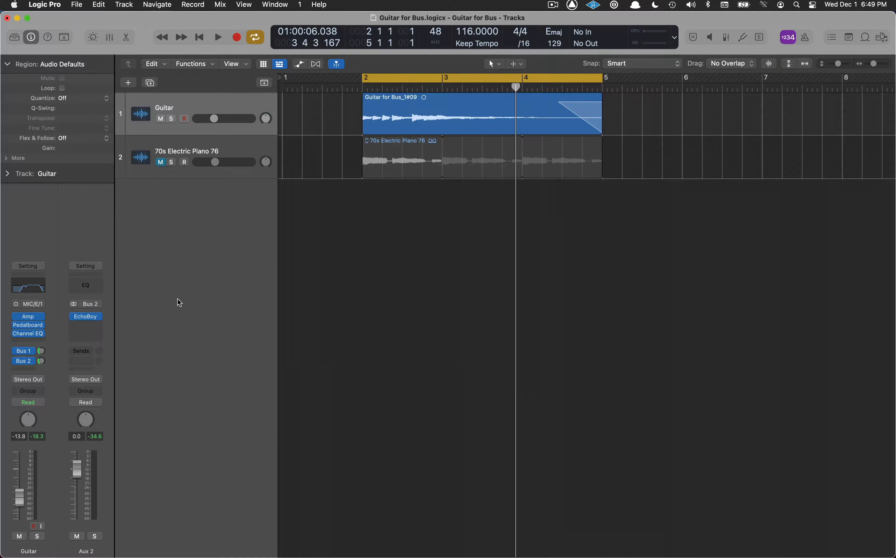
# Check the destination channels of the Guitar track's Bus 1 and Bus 2 sends.
pyautogui.click(25, 350)
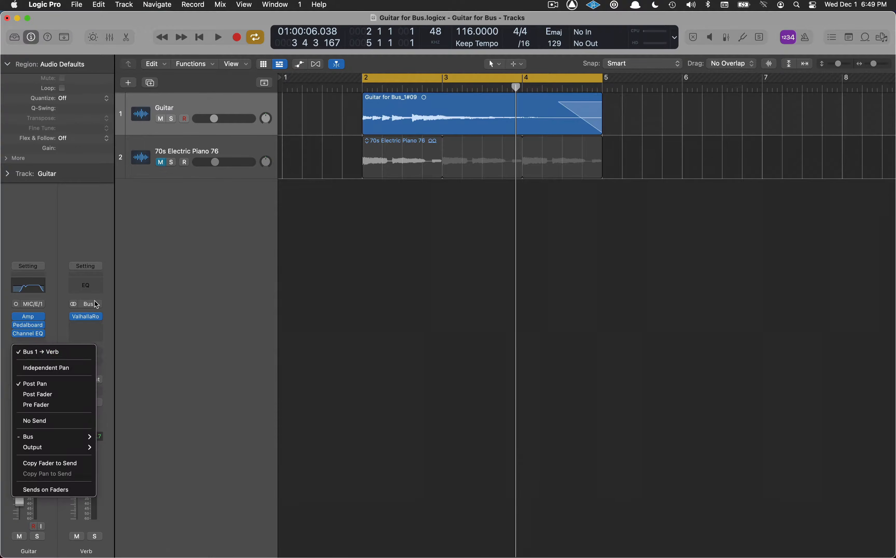
pyautogui.click(153, 321)
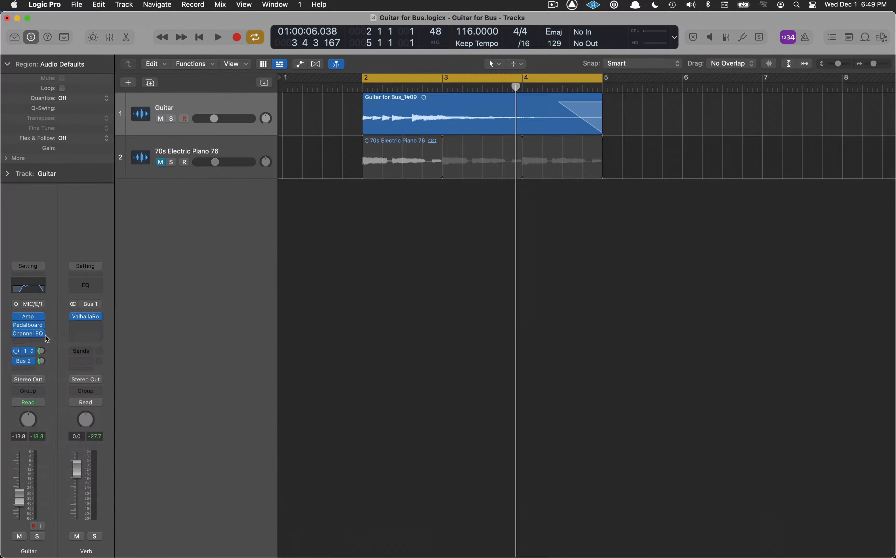
pyautogui.click(24, 360)
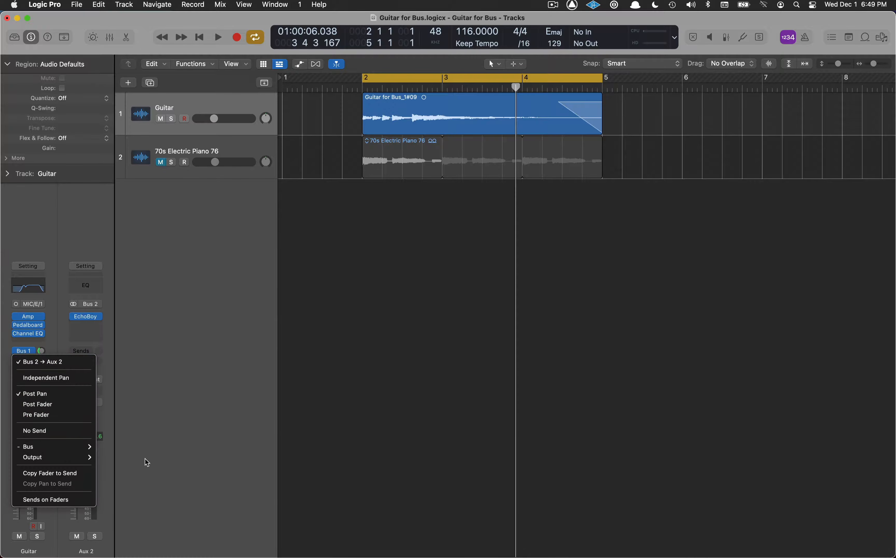
pyautogui.click(161, 461)
# Rename the Aux 2 channel as Delay.
pyautogui.doubleClick(87, 551)
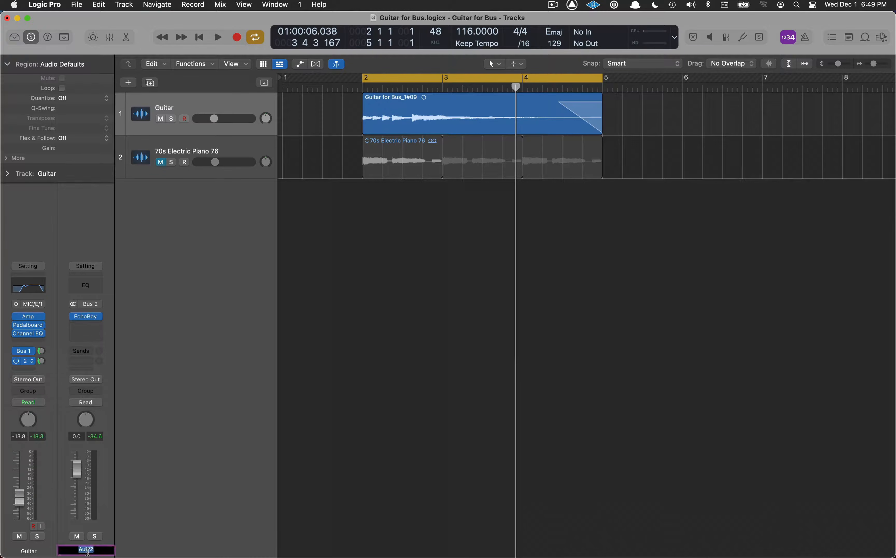
pyautogui.write('Delay')
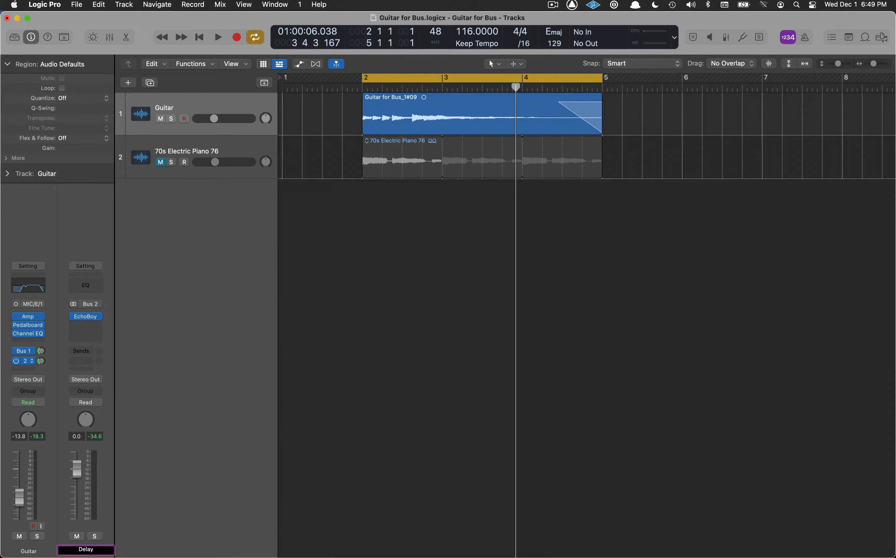
pyautogui.press('Return')
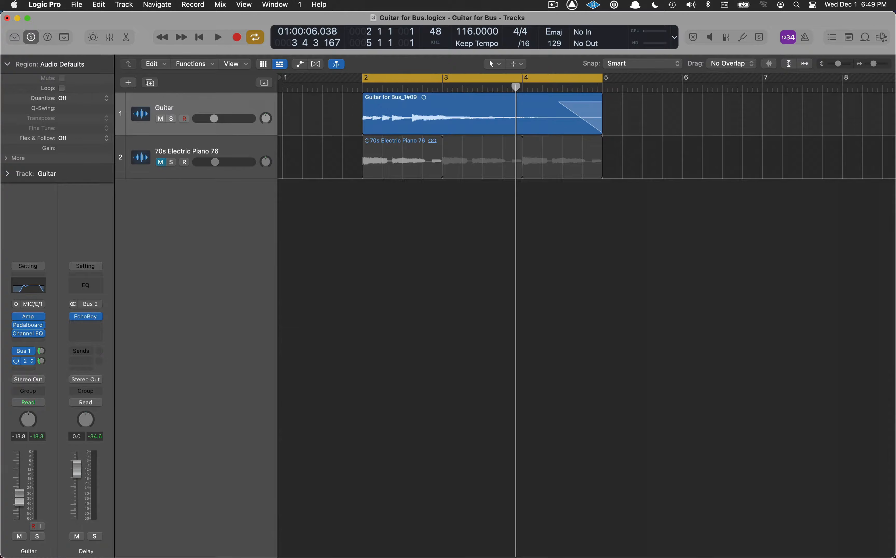
# Review the named buses available for the Guitar track's second send, keeping it on Bus 2.
pyautogui.click(31, 361)
pyautogui.moveTo(40, 446)
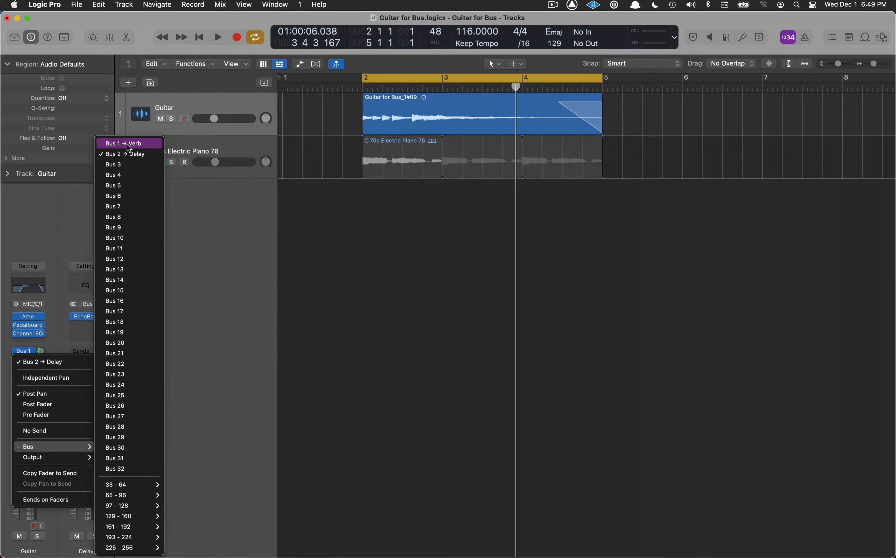
pyautogui.click(141, 157)
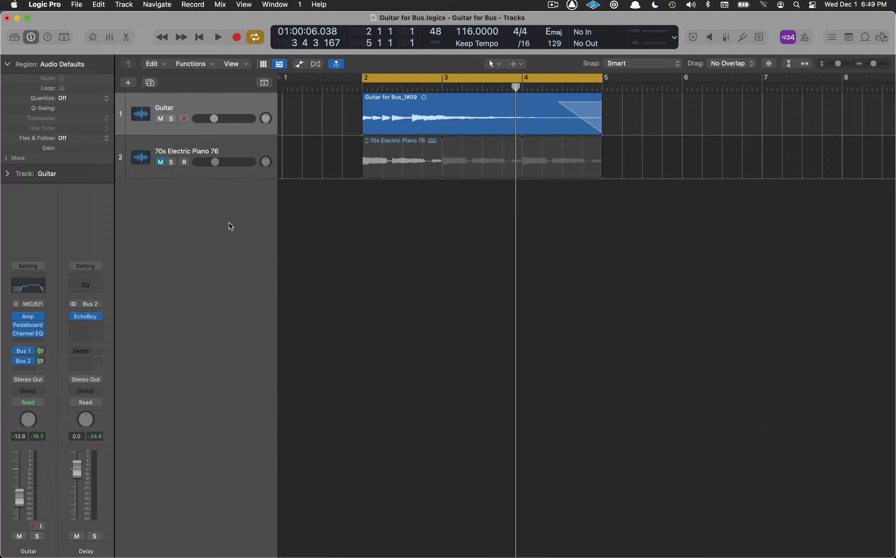
# Unmute the 70s Electric Piano 76 track and lower its volume to -18.5 dB while playing the loop.
pyautogui.click(248, 146)
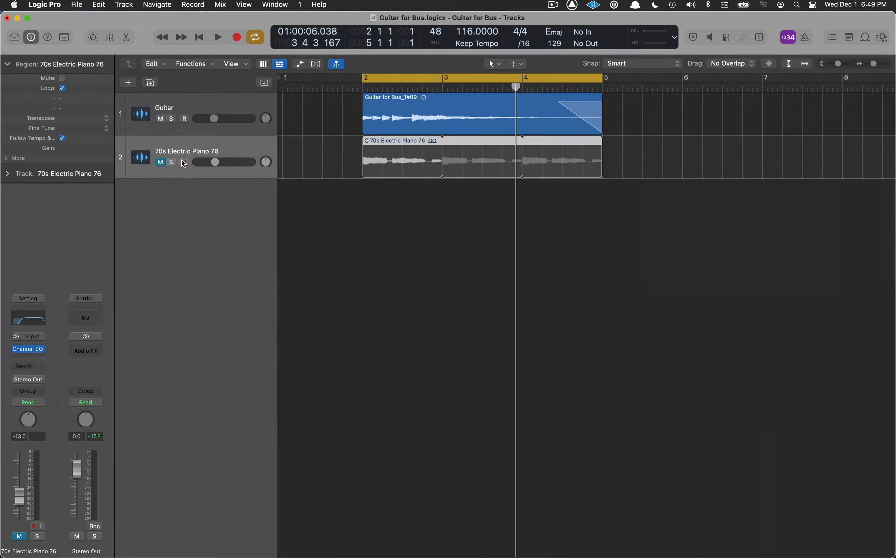
pyautogui.click(160, 162)
pyautogui.press('space')
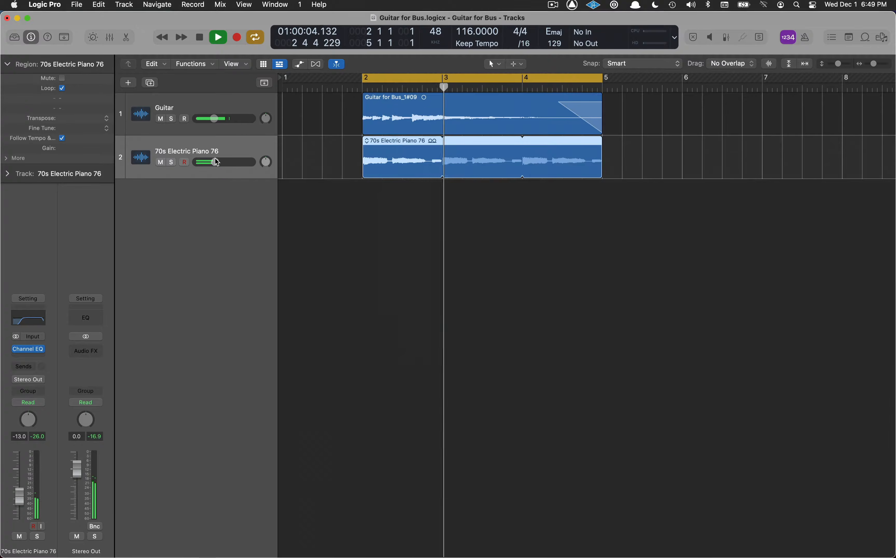
pyautogui.moveTo(197, 162); pyautogui.dragTo(202, 164)
pyautogui.press('space')
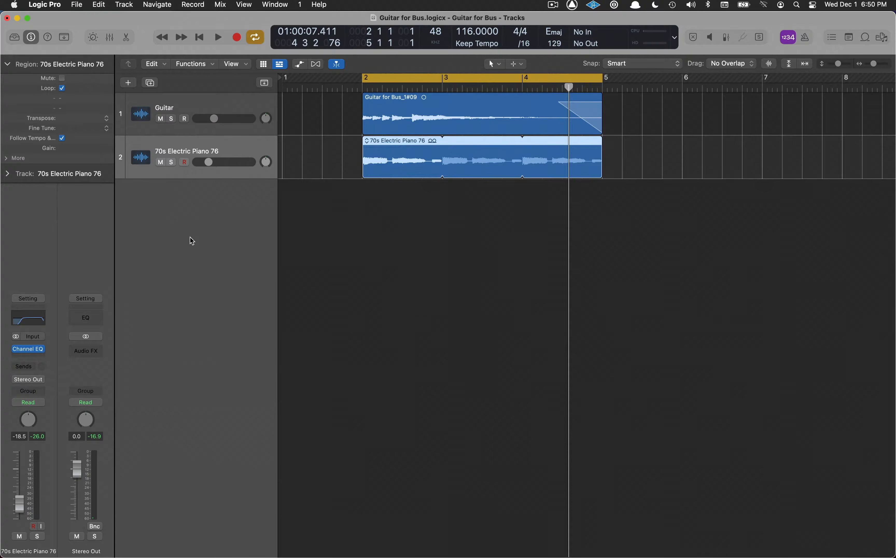
# Add a Bus 1 (Verb) send to the 70s Electric Piano 76 track and adjust its send level while playing the loop.
pyautogui.click(33, 368)
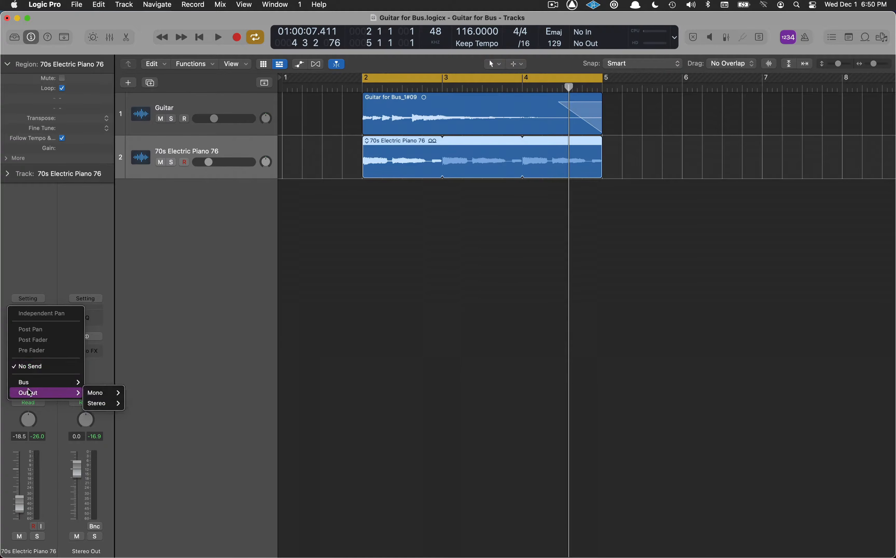
pyautogui.moveTo(30, 385)
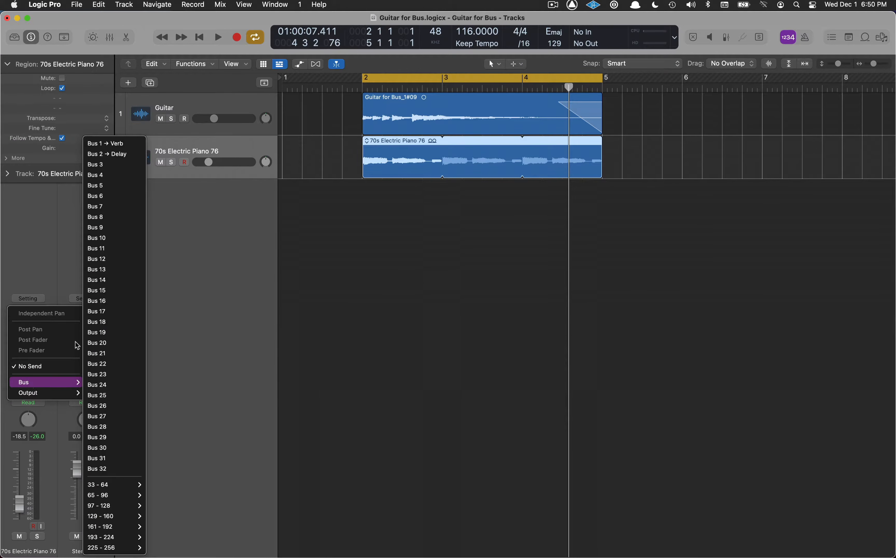
pyautogui.click(116, 145)
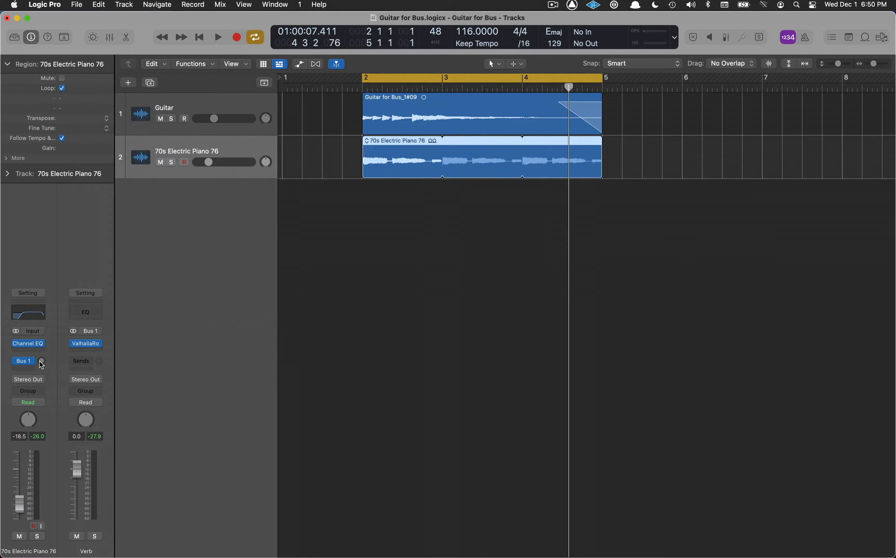
pyautogui.moveTo(42, 363); pyautogui.dragTo(38, 321)
pyautogui.press('space')
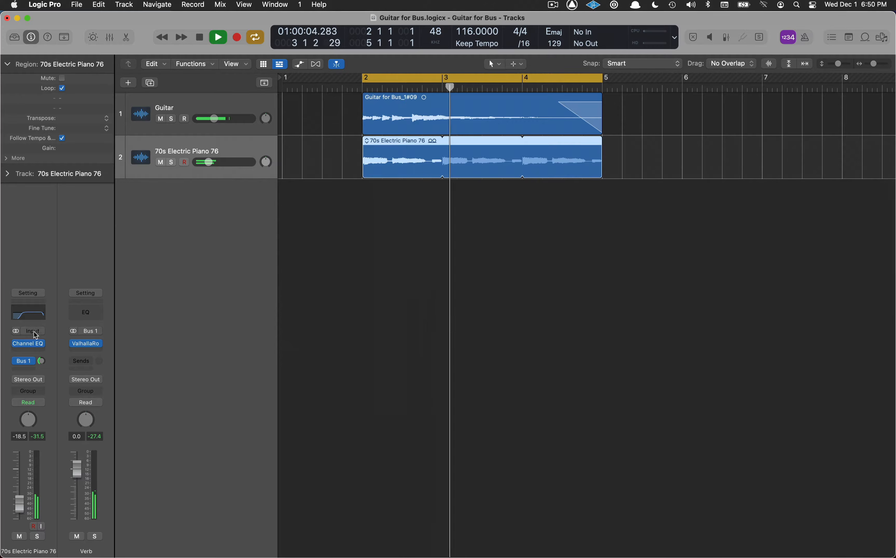
pyautogui.moveTo(40, 361); pyautogui.dragTo(43, 376)
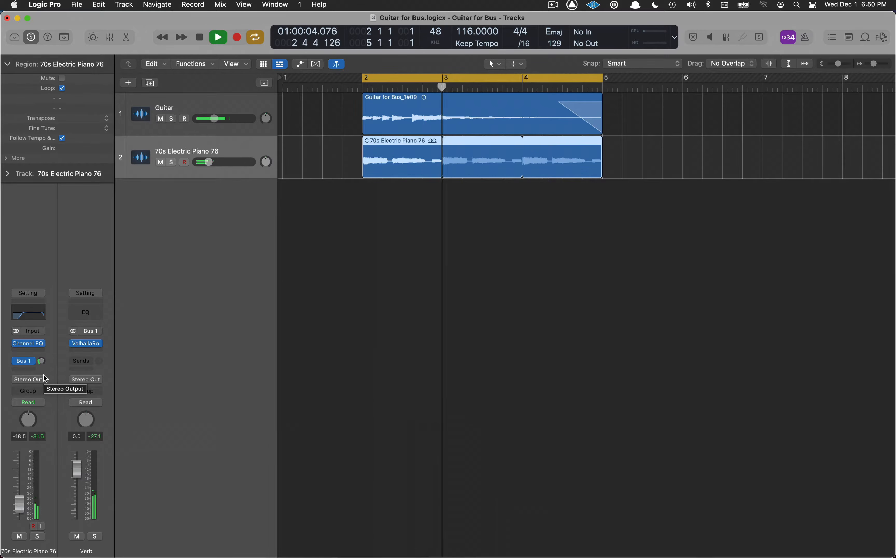
pyautogui.press('space')
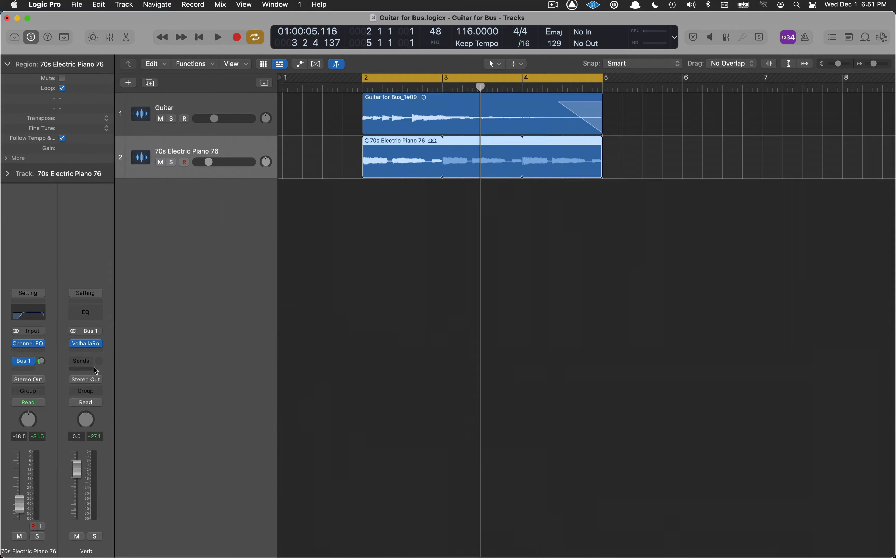
# Insert Pro-Q 3 after ValhallaRoom on the Verb channel and add a 12 dB/oct low cut at about 387 Hz with Q about 0.98.
pyautogui.click(96, 351)
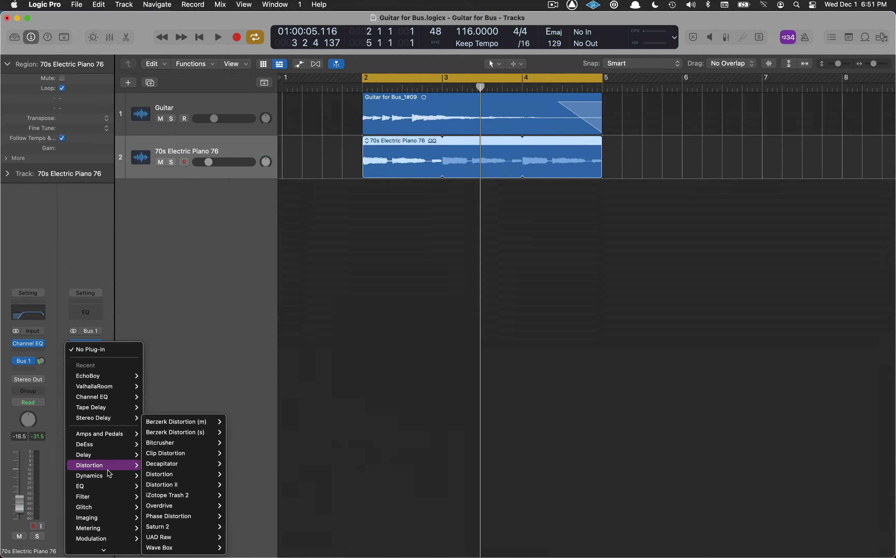
pyautogui.moveTo(110, 494)
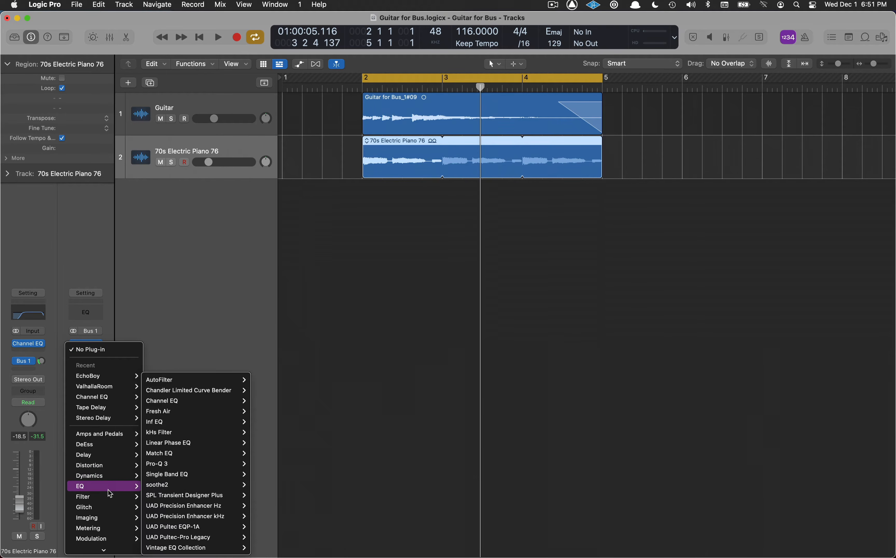
pyautogui.click(163, 468)
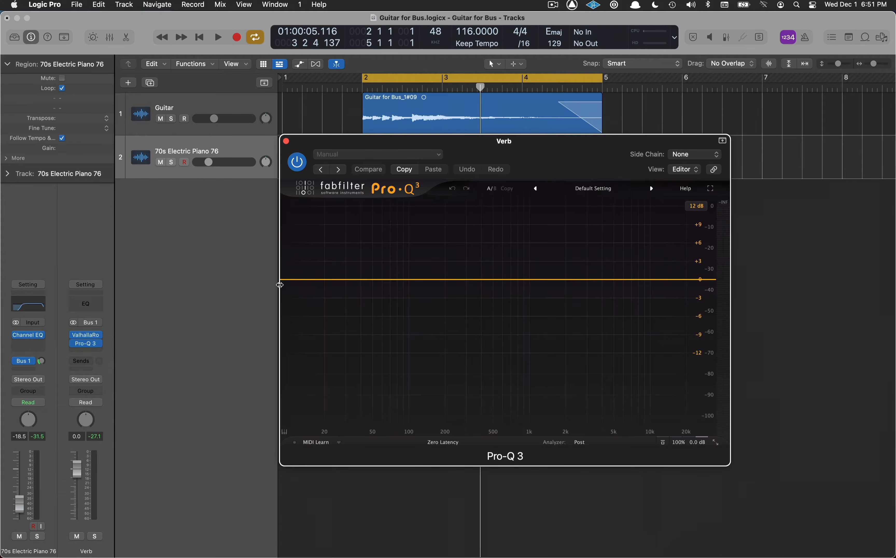
pyautogui.moveTo(294, 281); pyautogui.dragTo(479, 281)
pyautogui.scroll(-1, 480, 281)
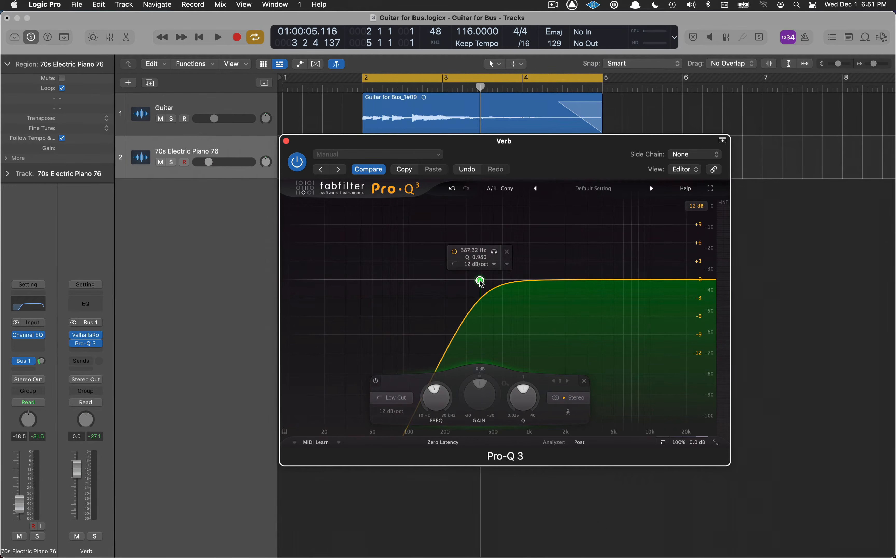
# Play the loop to audition the reverb through the low cut, and close the Pro-Q 3 window.
pyautogui.press('space')
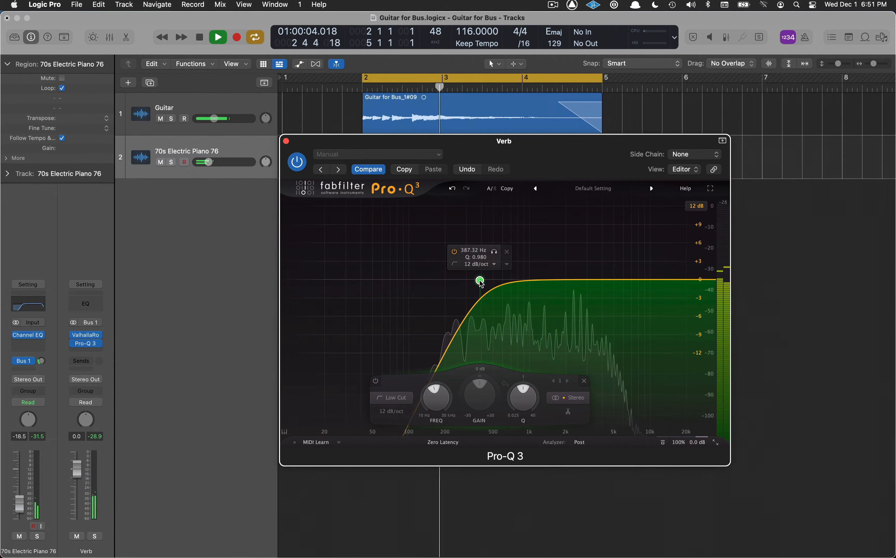
pyautogui.press('space')
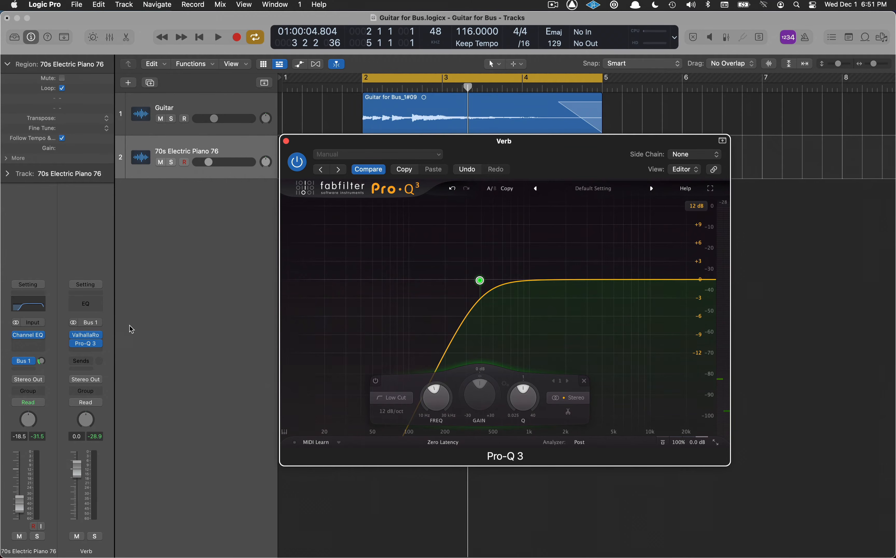
pyautogui.click(286, 142)
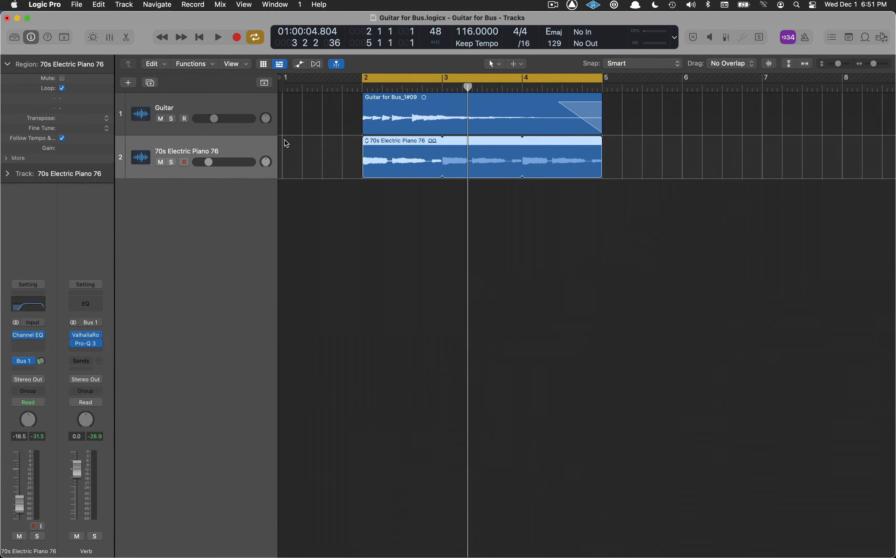